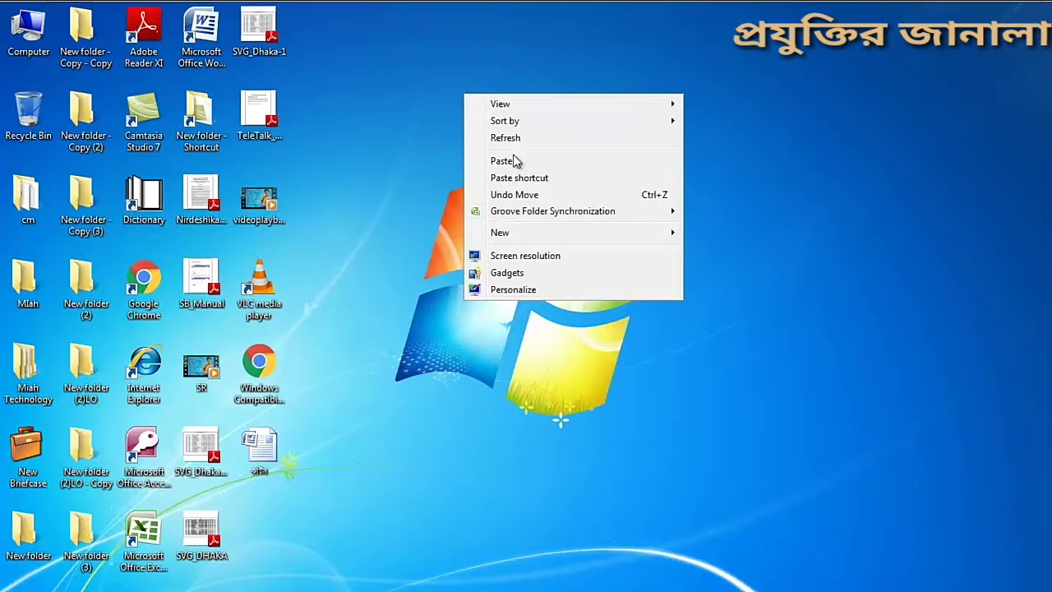
Set the taskbar location on screen to Bottom with auto-hide turned off, and refresh the desktop
right_click(372, 118)
left_click(415, 165)
mouse_move(394, 6)
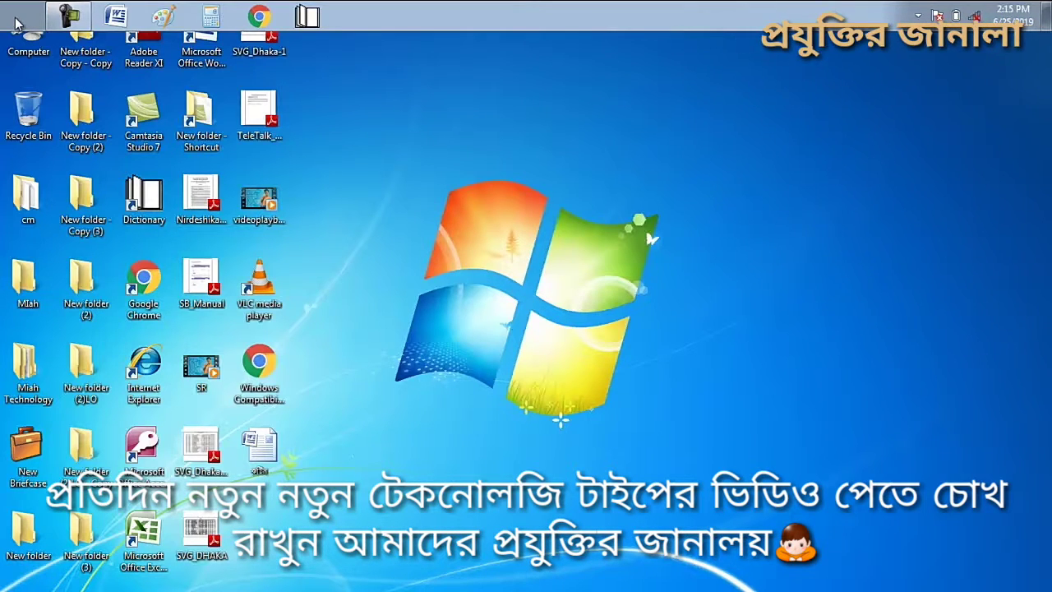
right_click(390, 12)
left_click(448, 157)
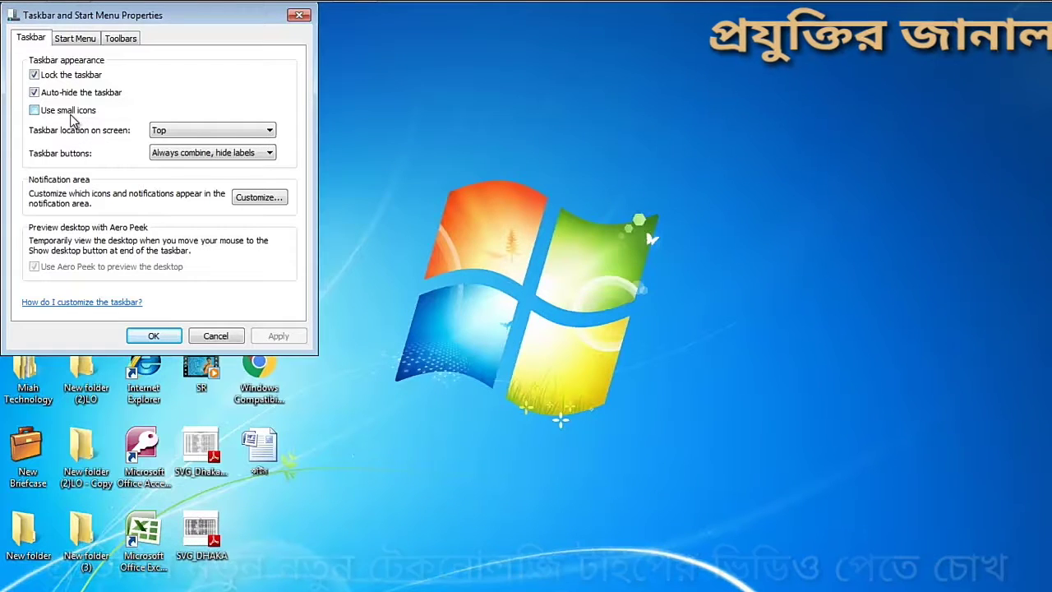
left_click(176, 133)
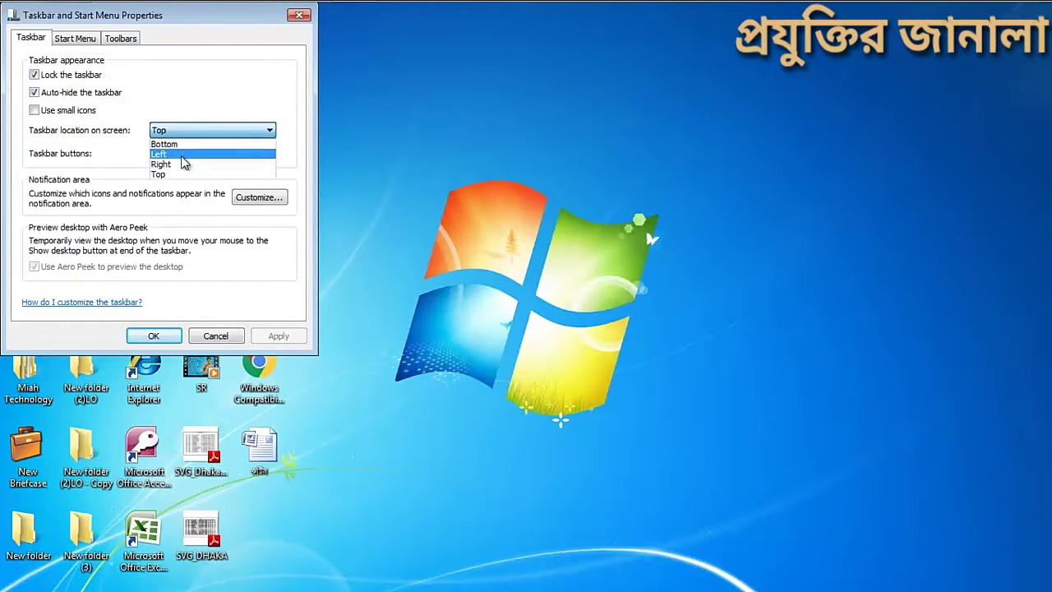
left_click(175, 145)
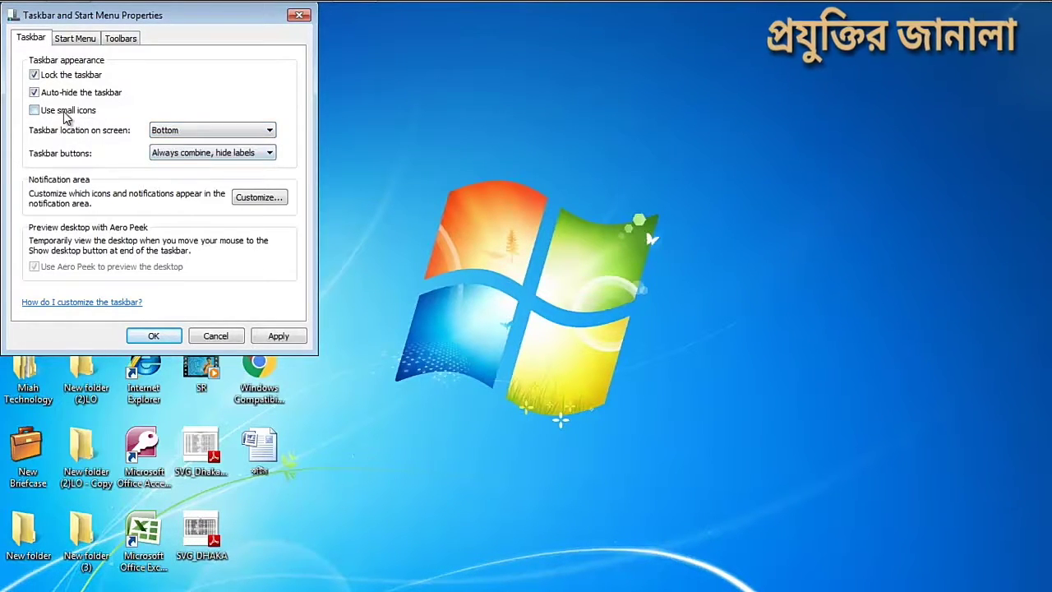
left_click(34, 92)
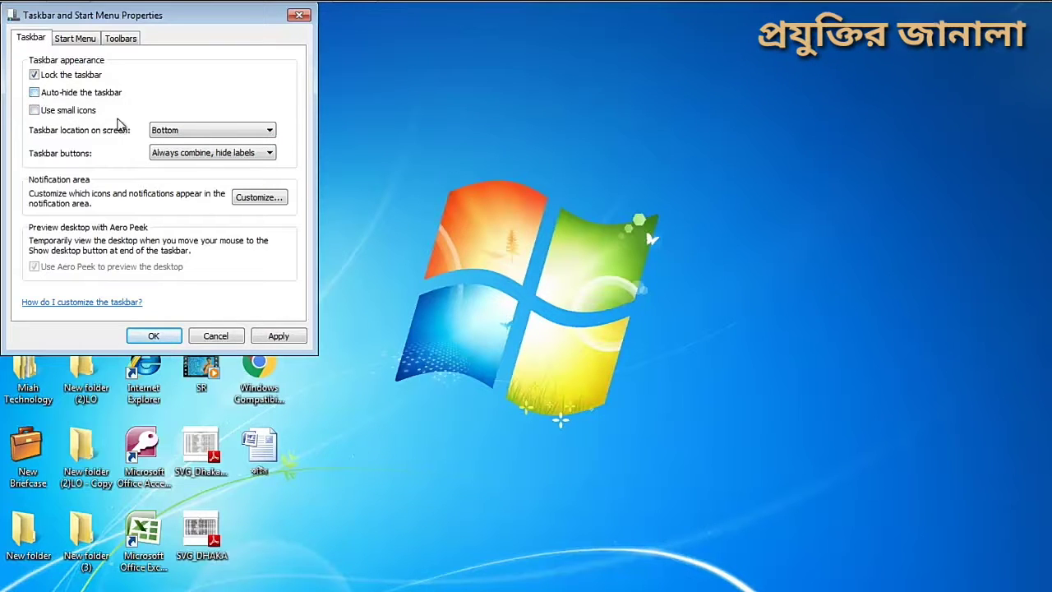
left_click(278, 336)
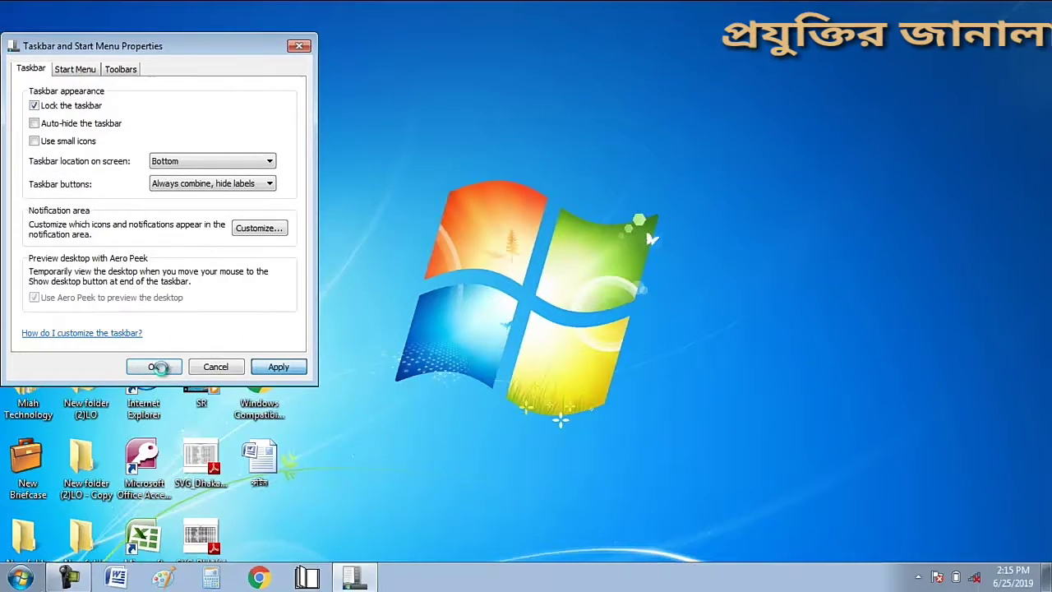
left_click(158, 367)
right_click(509, 118)
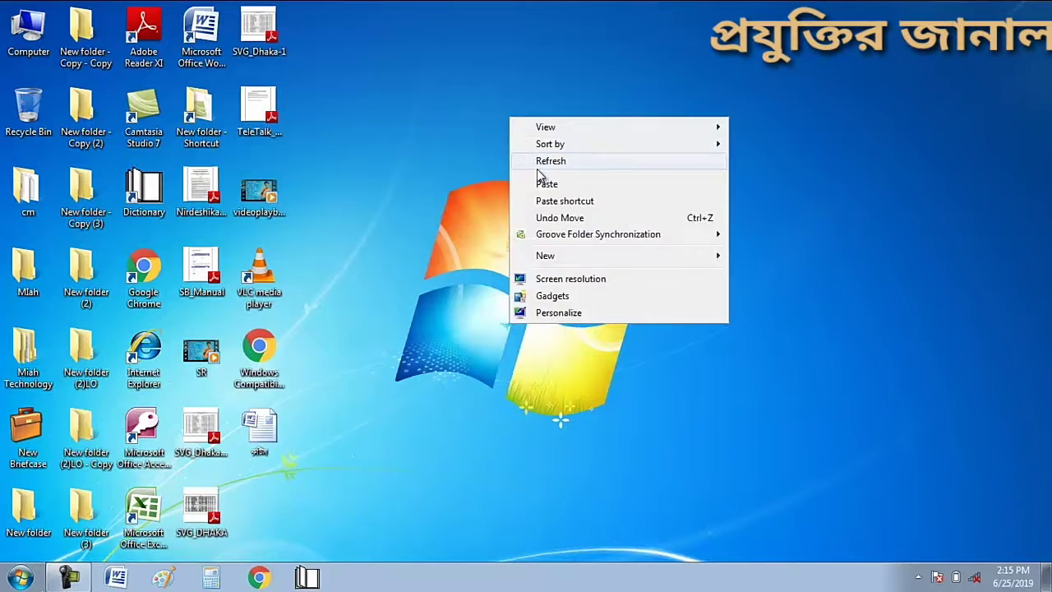
left_click(544, 161)
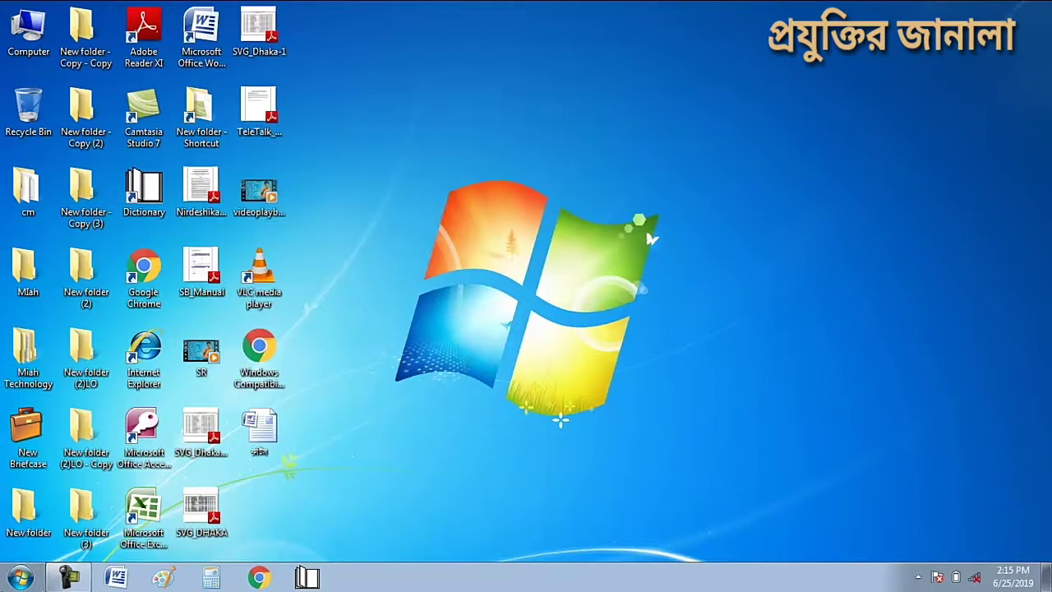
Examine the Start menu's program list, including the jump lists of Microsoft Office Excel 2007 and Getting Started, and close the menu
left_click(19, 578)
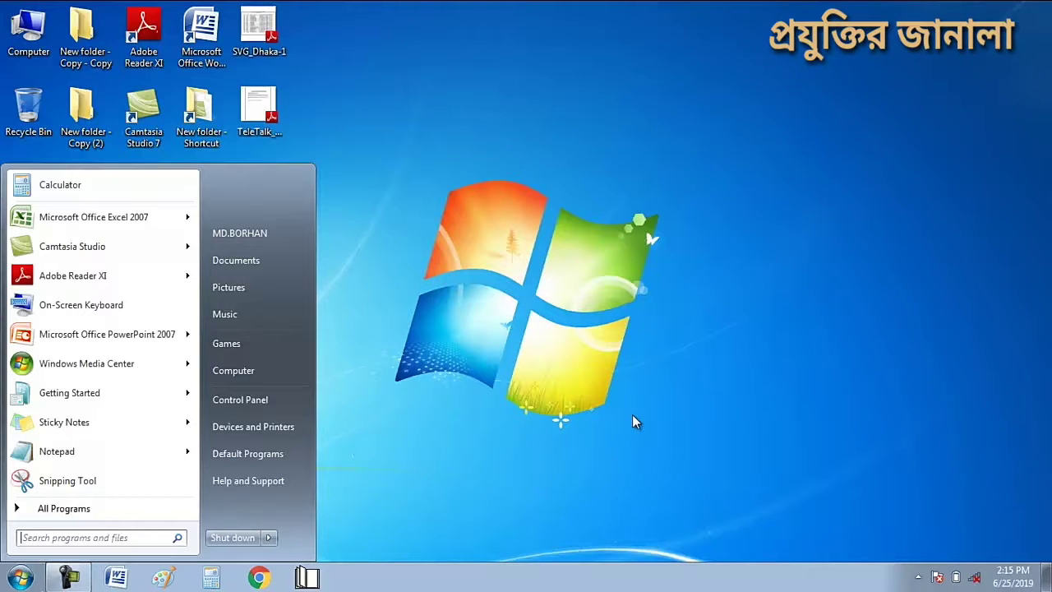
key("super")
key("super")
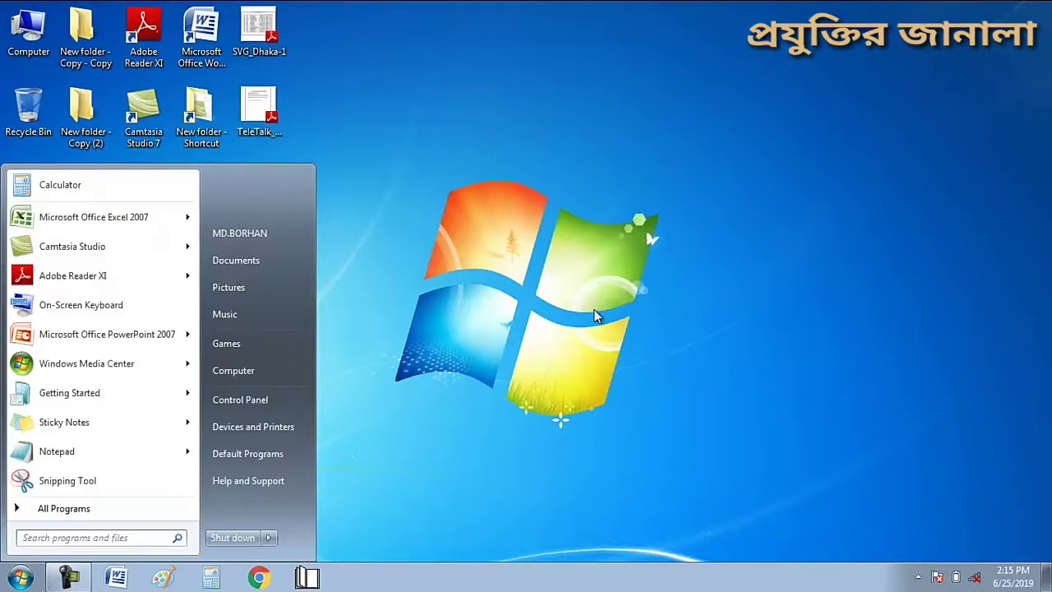
key("super")
key("super")
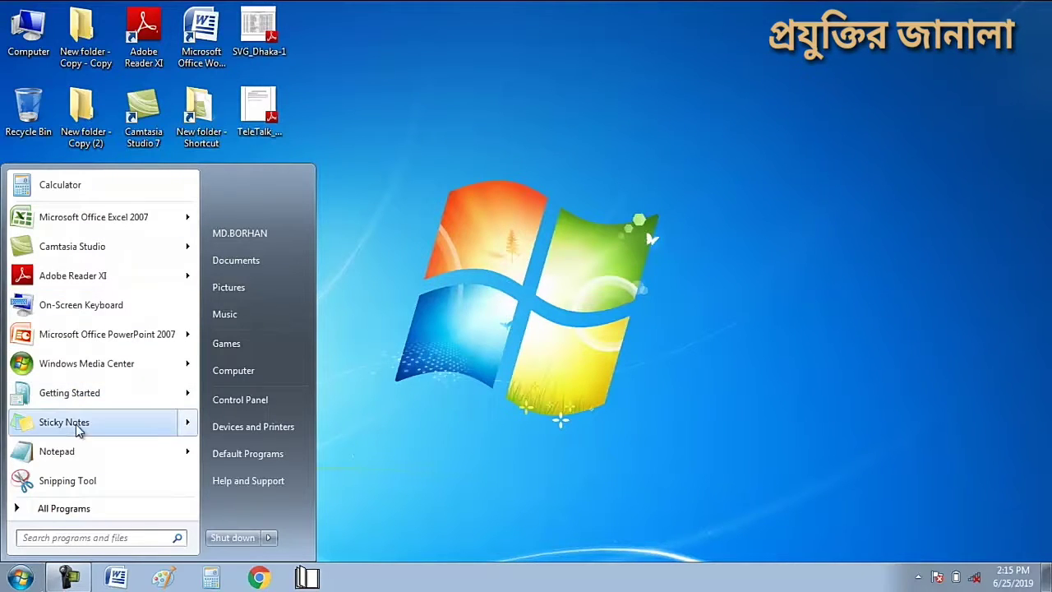
mouse_move(79, 231)
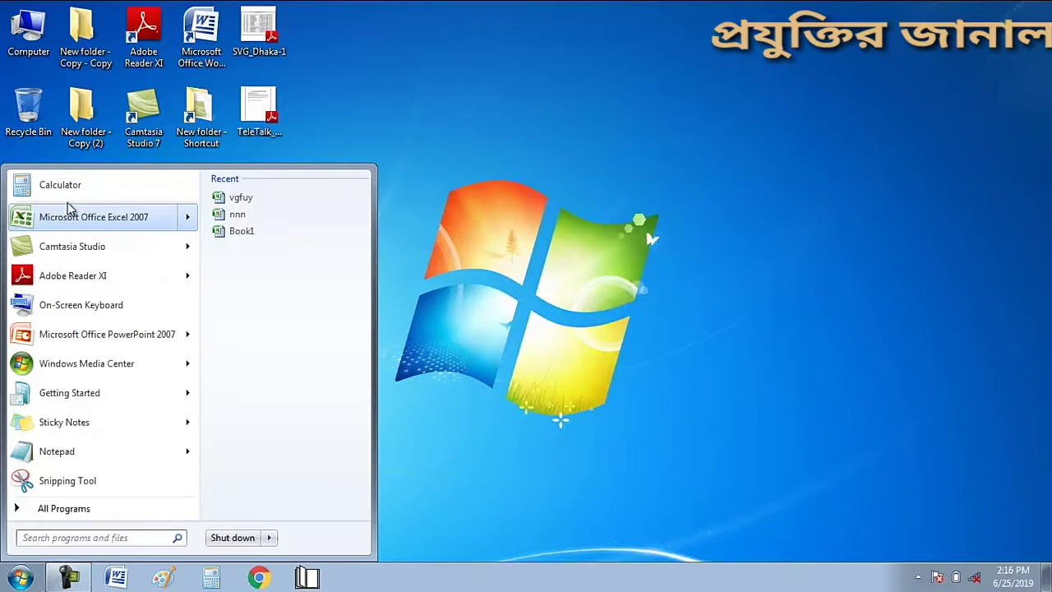
mouse_move(66, 398)
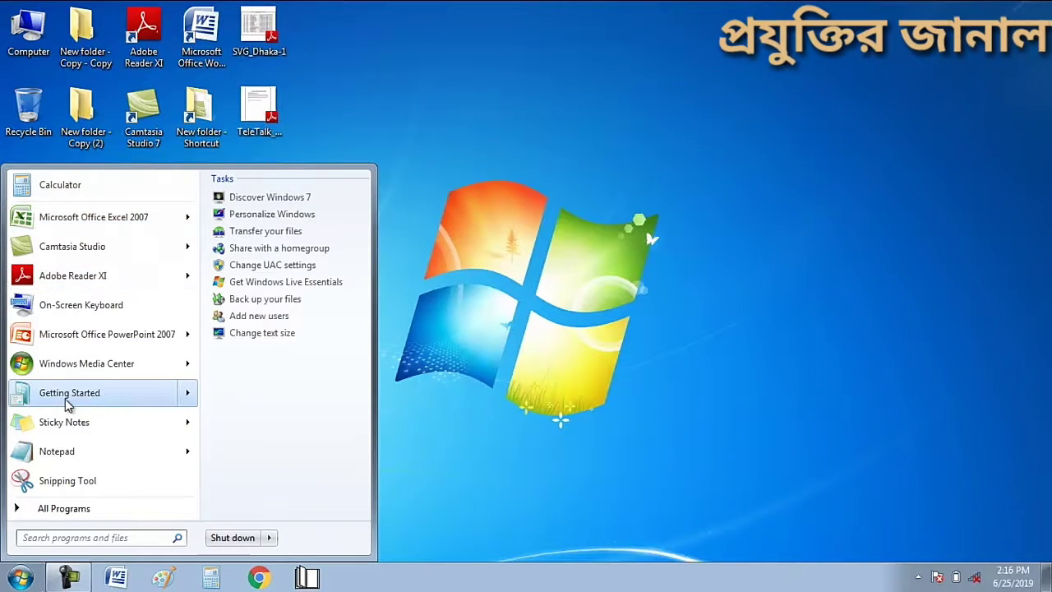
left_click(48, 539)
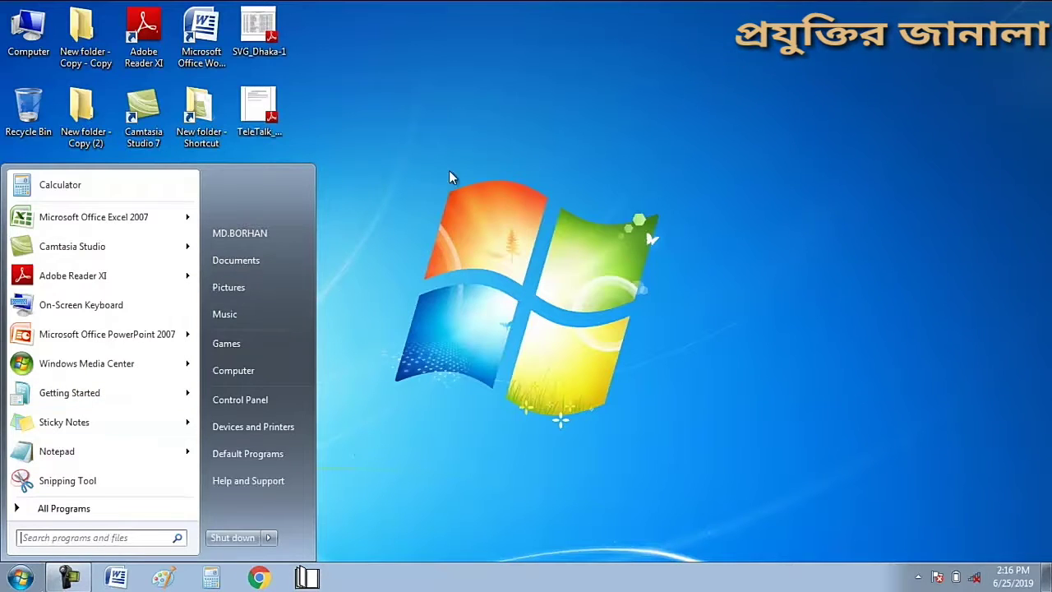
left_click(479, 167)
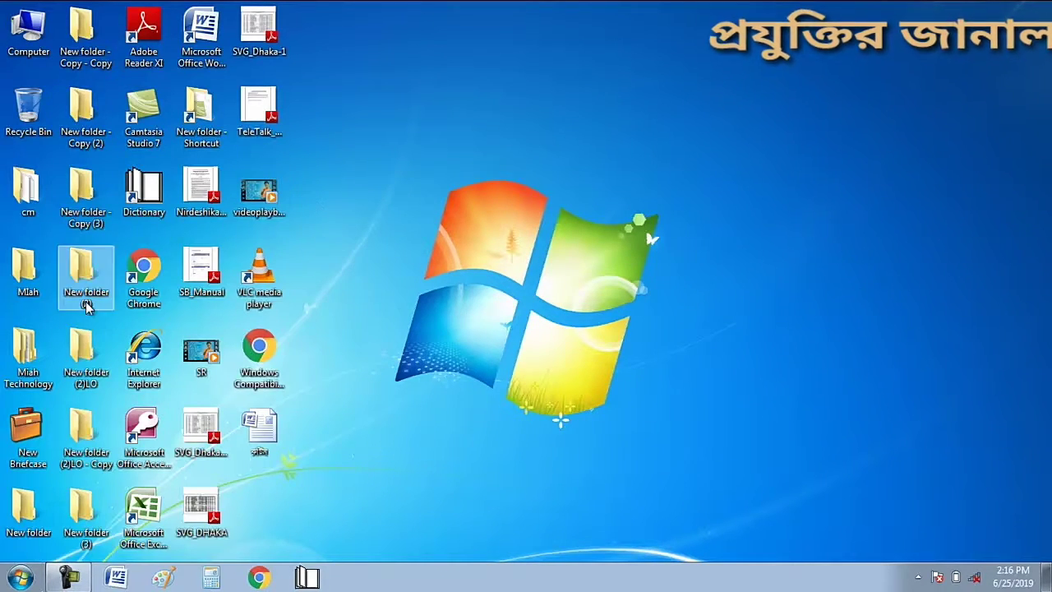
left_click(19, 578)
left_click(575, 244)
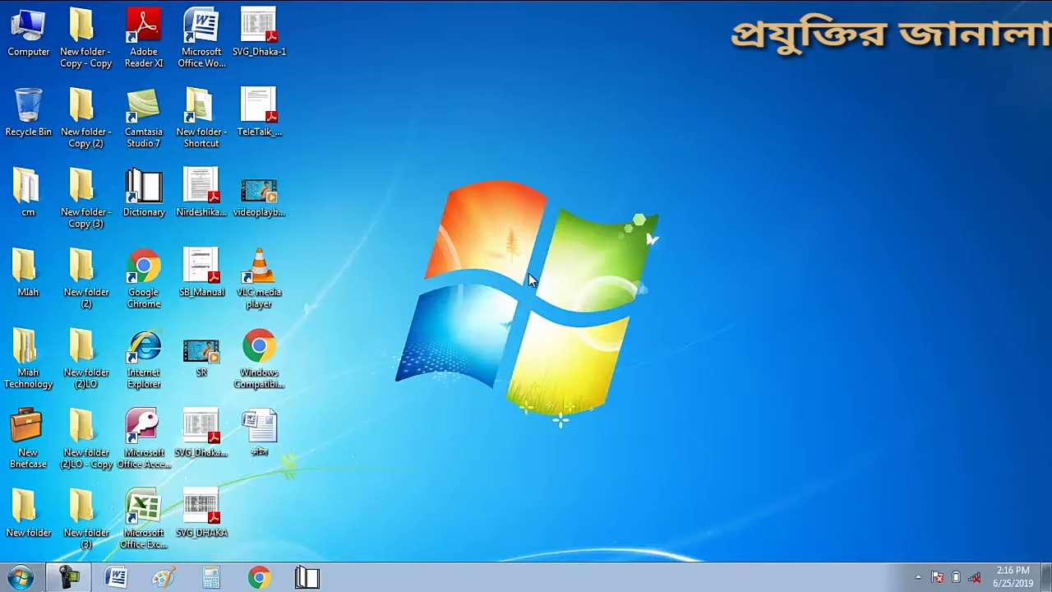
Search programs and files for "Di" and for "pa", clearing the search text each time
key("super")
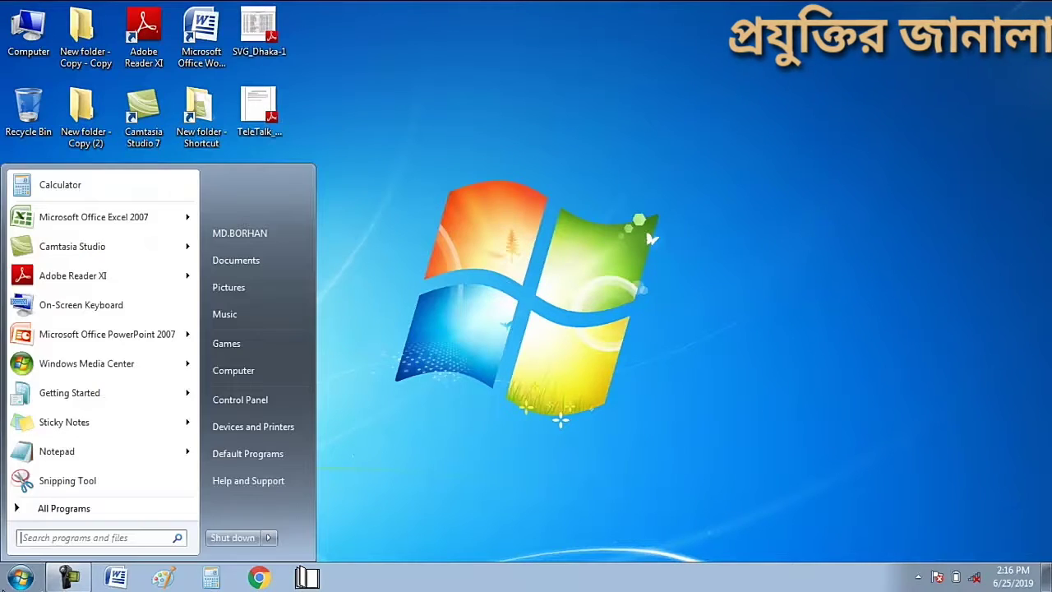
left_click(47, 539)
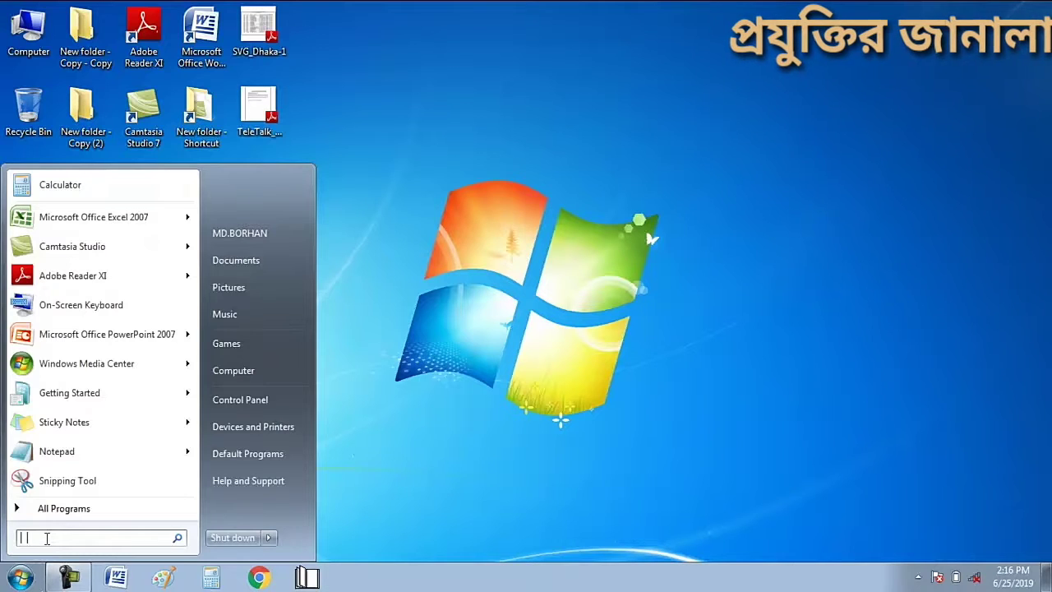
type("Di")
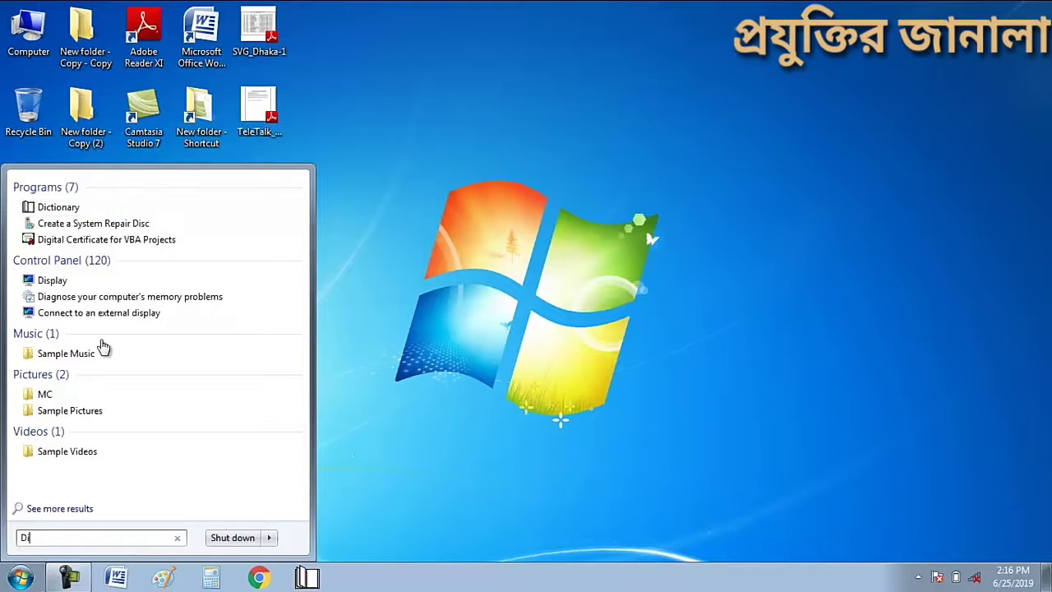
left_click(178, 538)
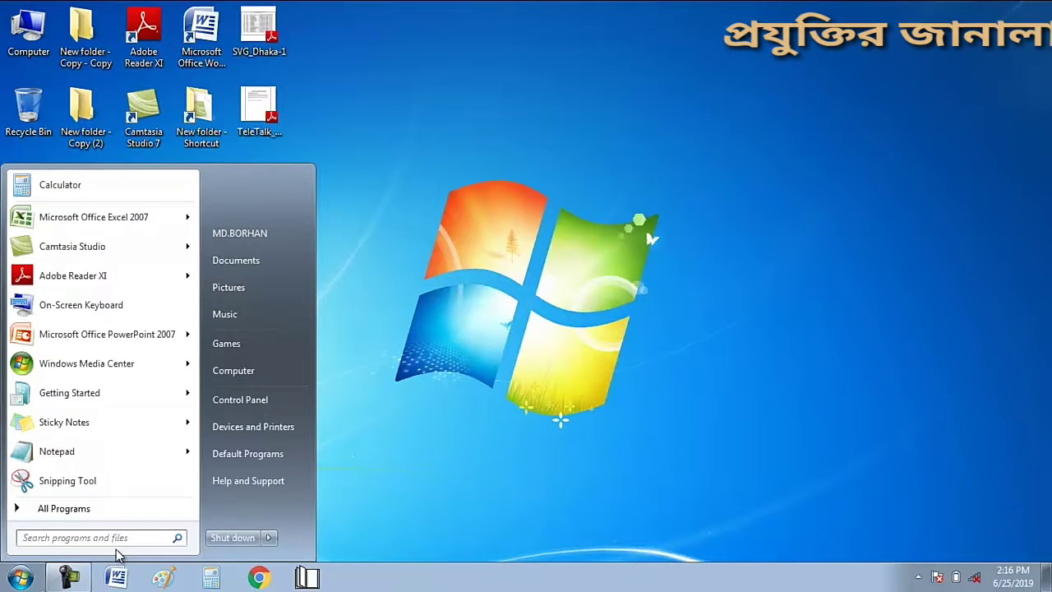
type("pa")
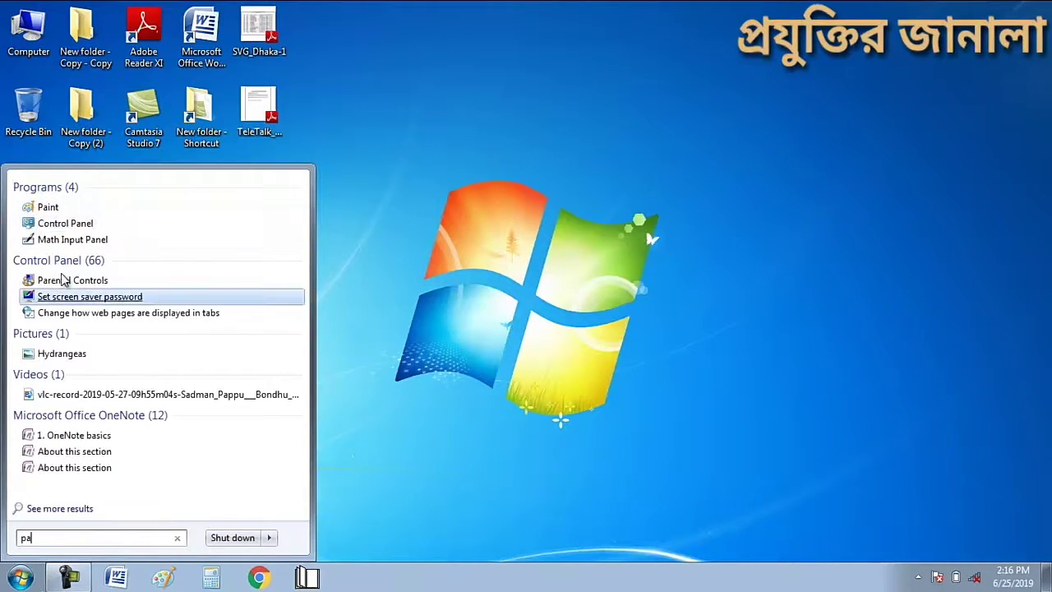
key("BackSpace")
key("BackSpace")
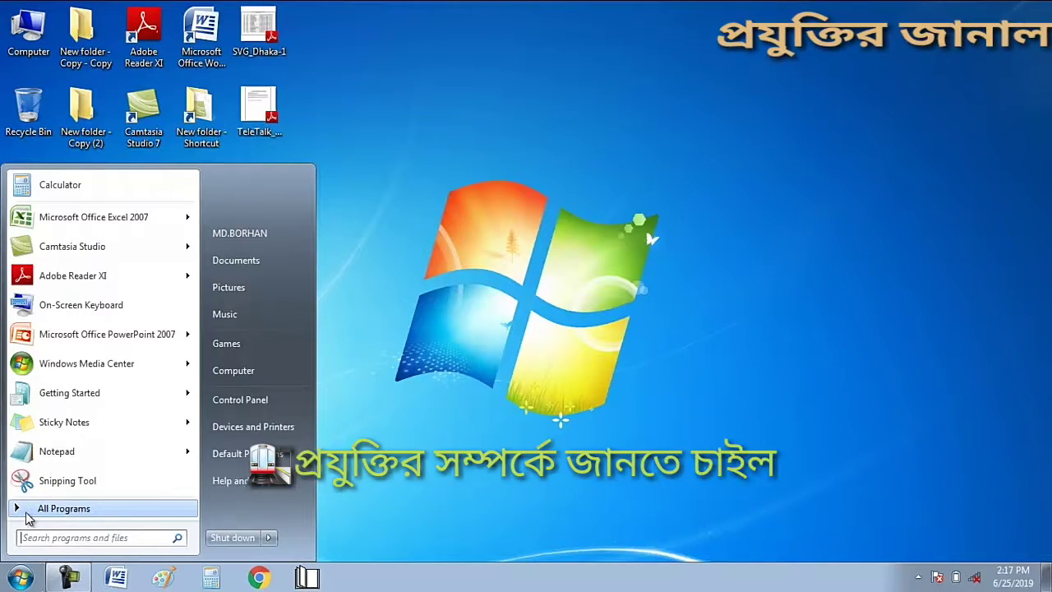
Display the full list of installed programs and return to the initial Start menu view
left_click(27, 516)
left_click(27, 515)
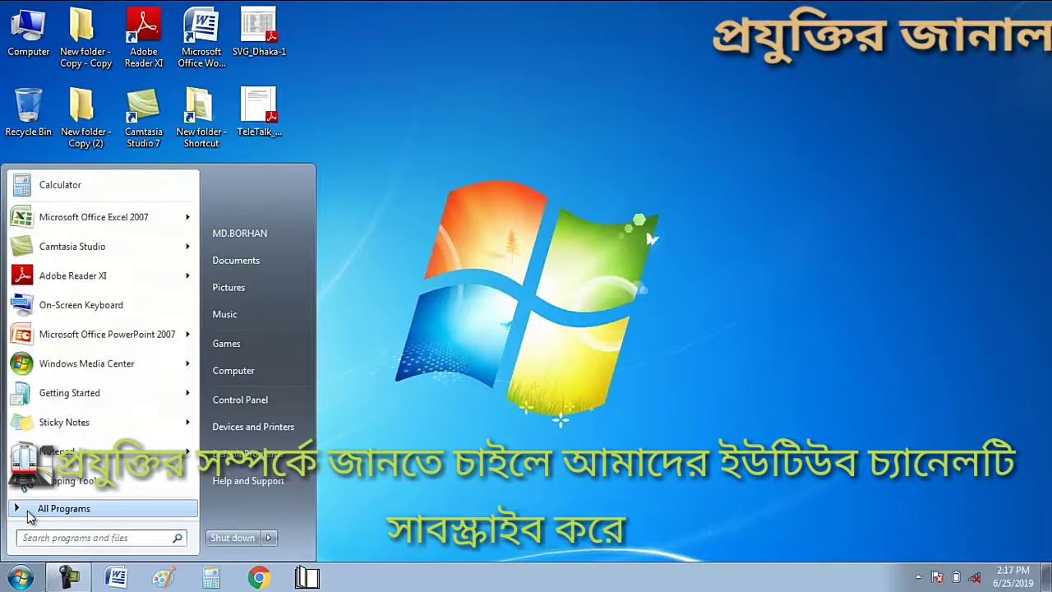
left_click(53, 512)
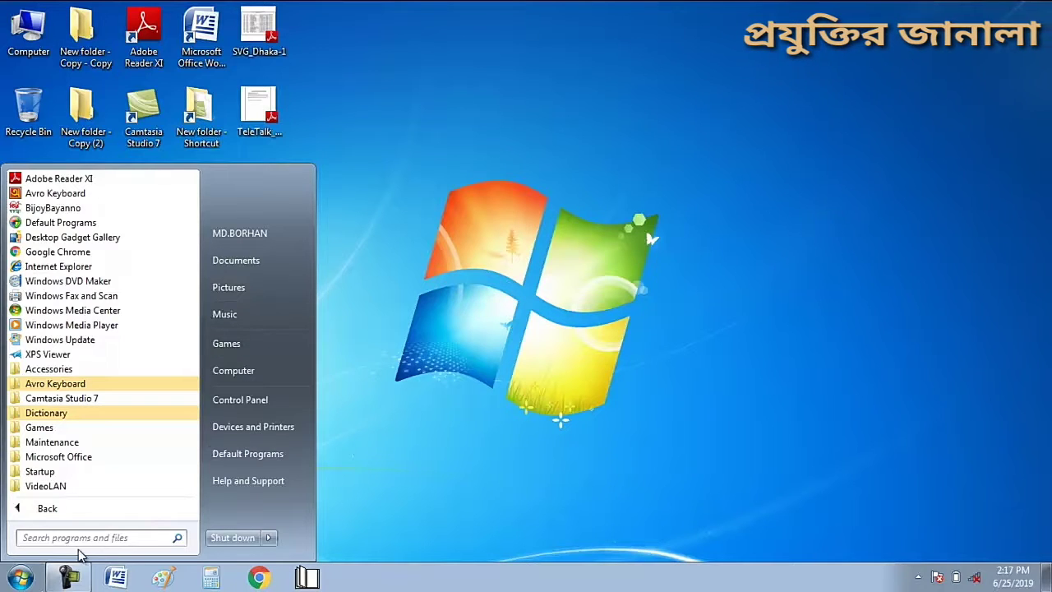
left_click(13, 584)
left_click(13, 584)
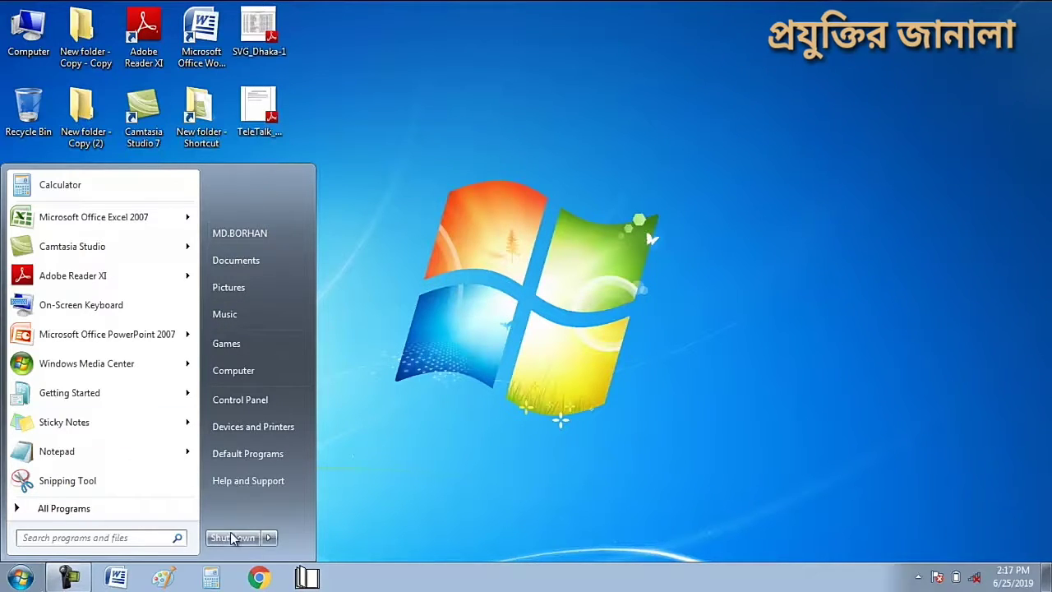
Examine the shut-down control and the jump lists of Camtasia Studio and Notepad in the Start menu
mouse_move(274, 540)
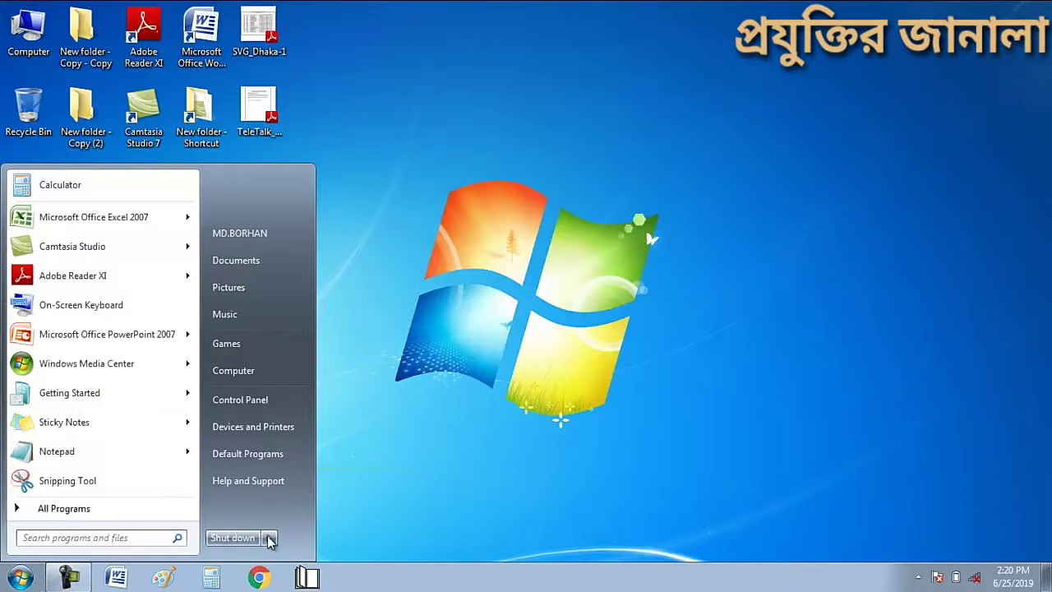
mouse_move(270, 540)
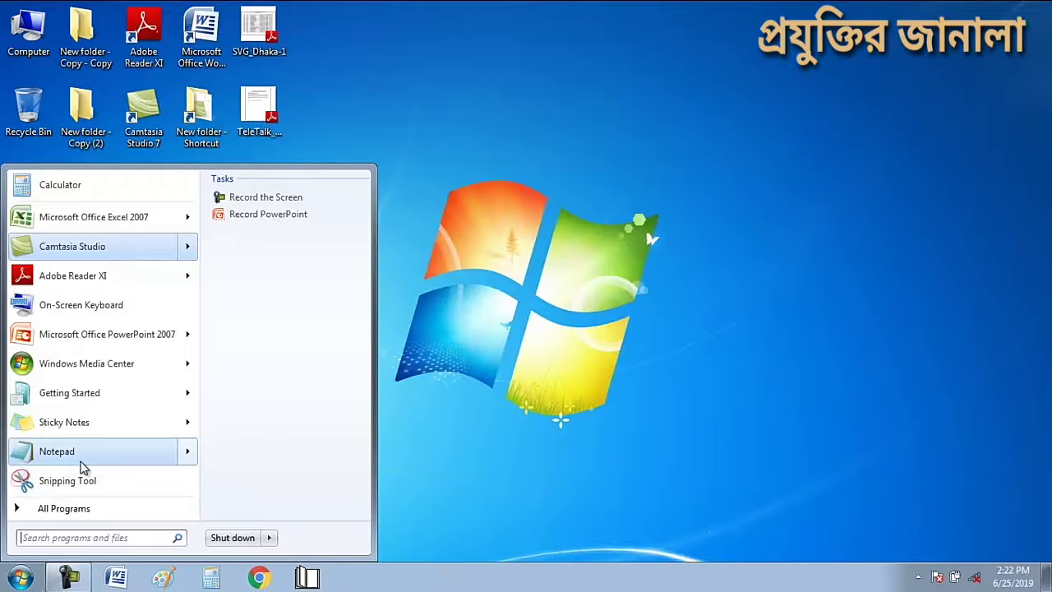
mouse_move(97, 462)
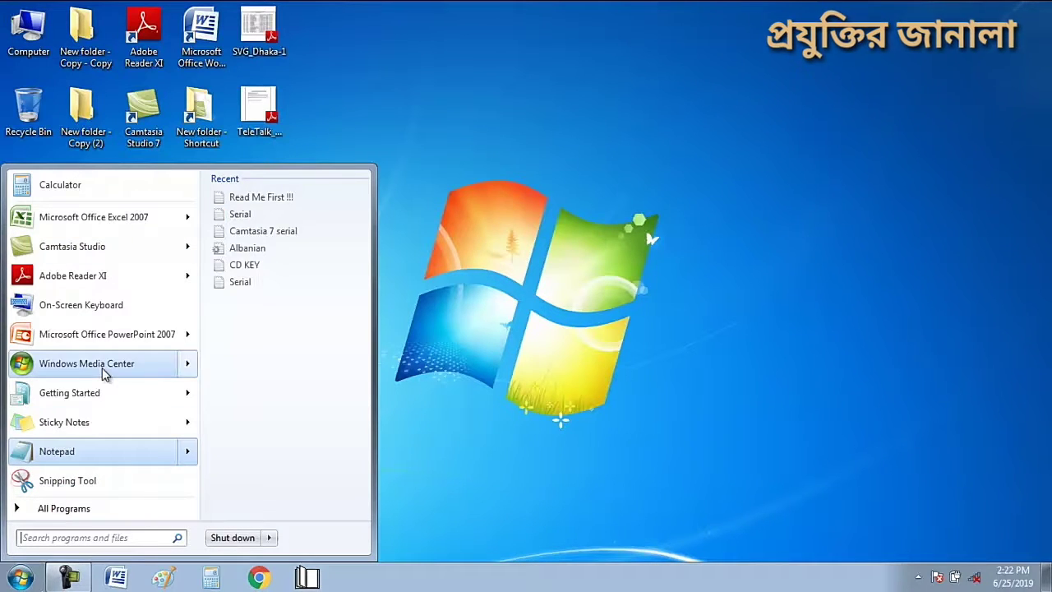
mouse_move(92, 428)
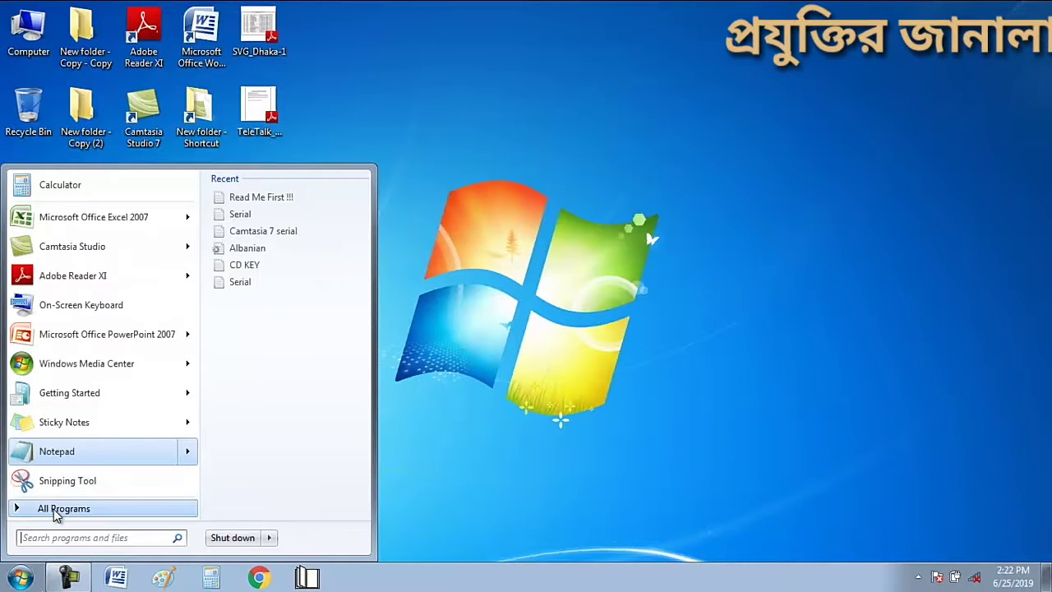
Launch Microsoft Office Access 2007 from the Microsoft Office program folder and close its window
left_click(22, 508)
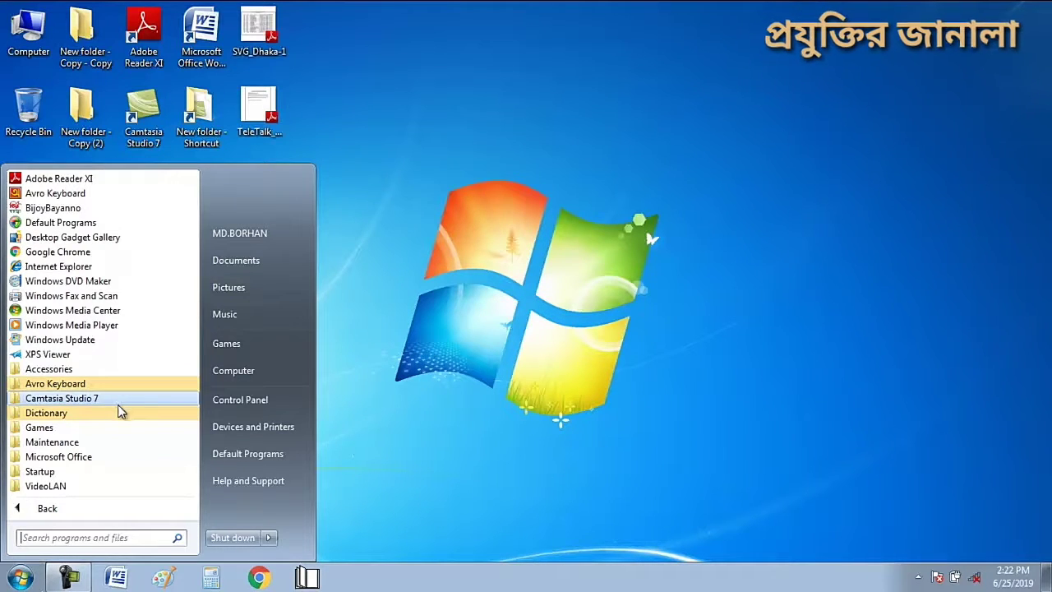
left_click(105, 458)
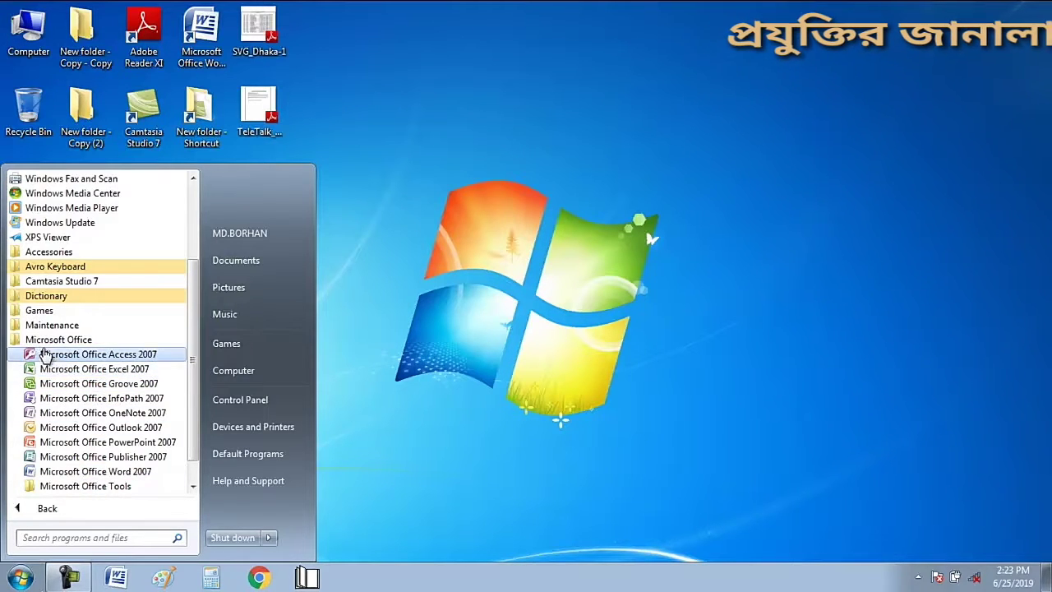
left_click(119, 359)
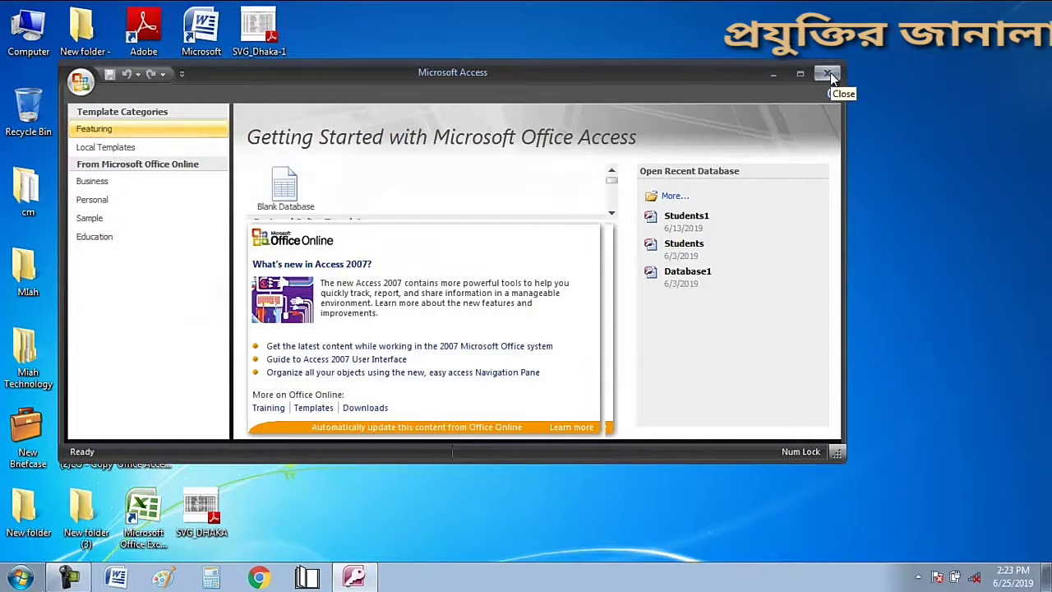
left_click(829, 73)
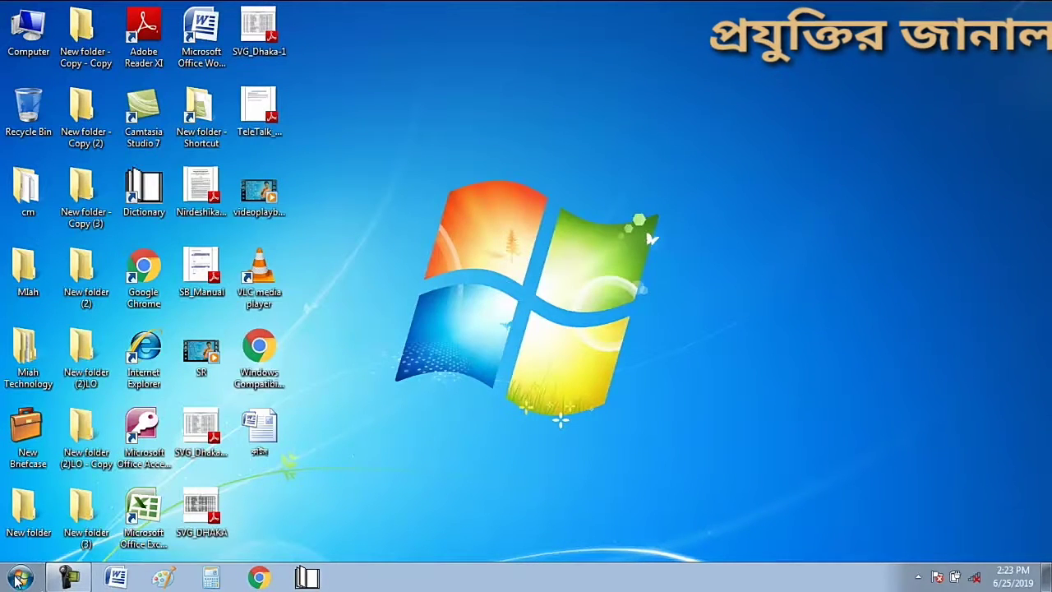
Open and dismiss the Start menu, then refresh the desktop
left_click(19, 579)
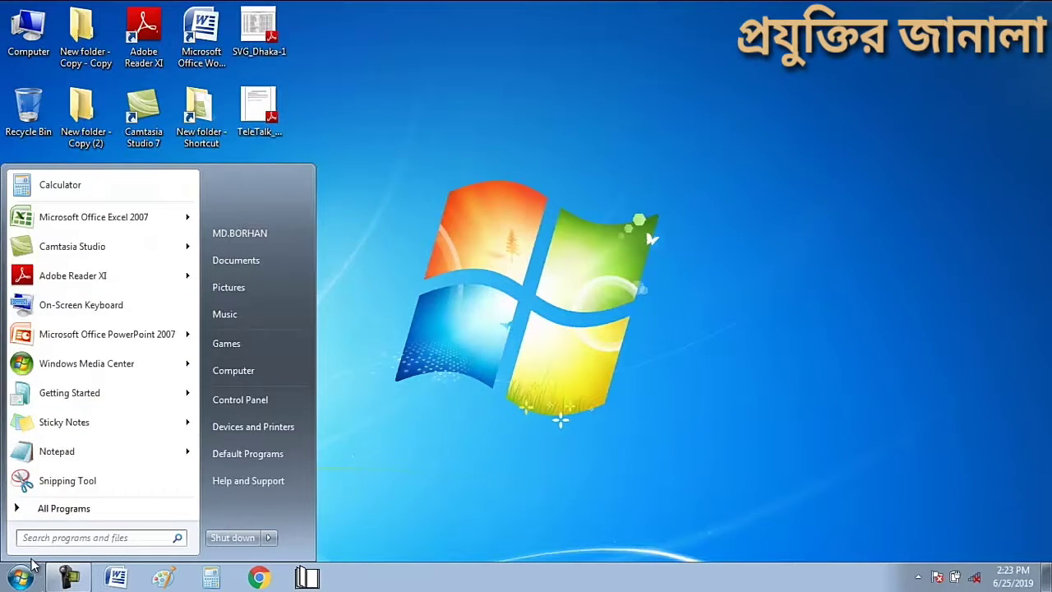
right_click(414, 146)
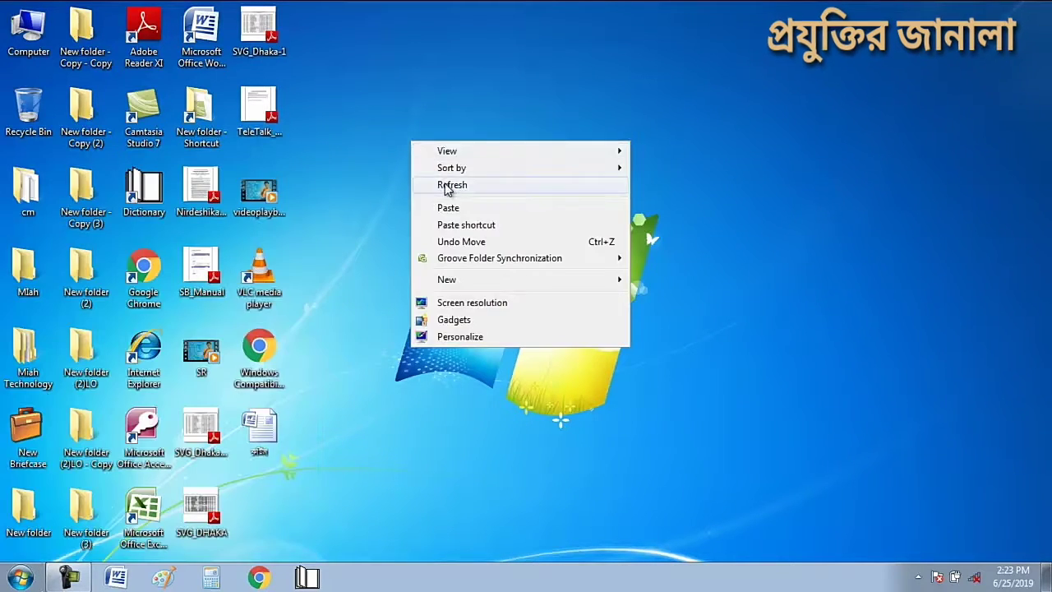
left_click(447, 184)
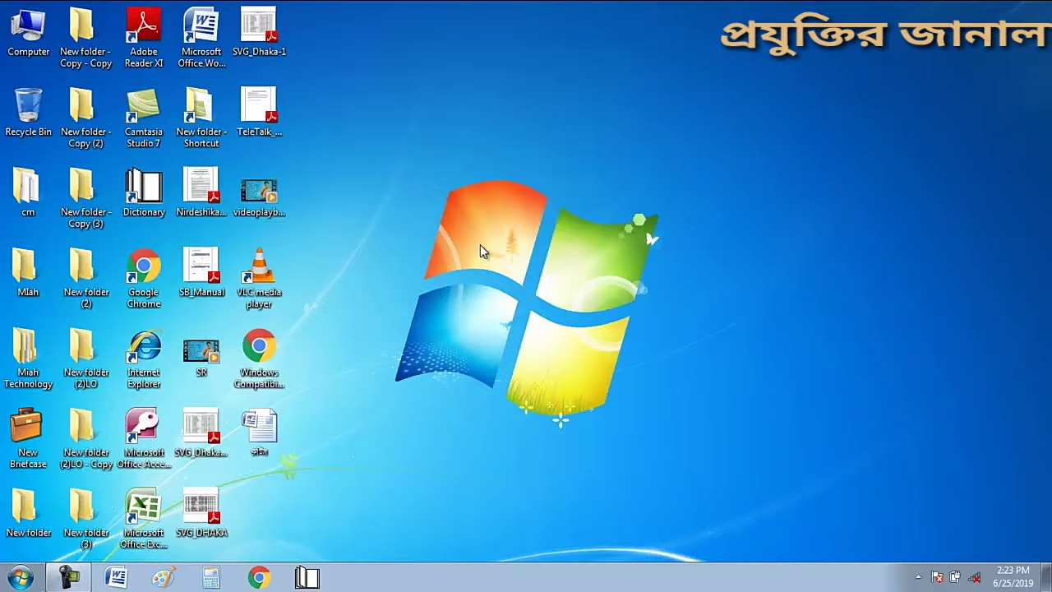
Search the Start menu for "Sn" and create a desktop shortcut for Snipping Tool
left_click(21, 577)
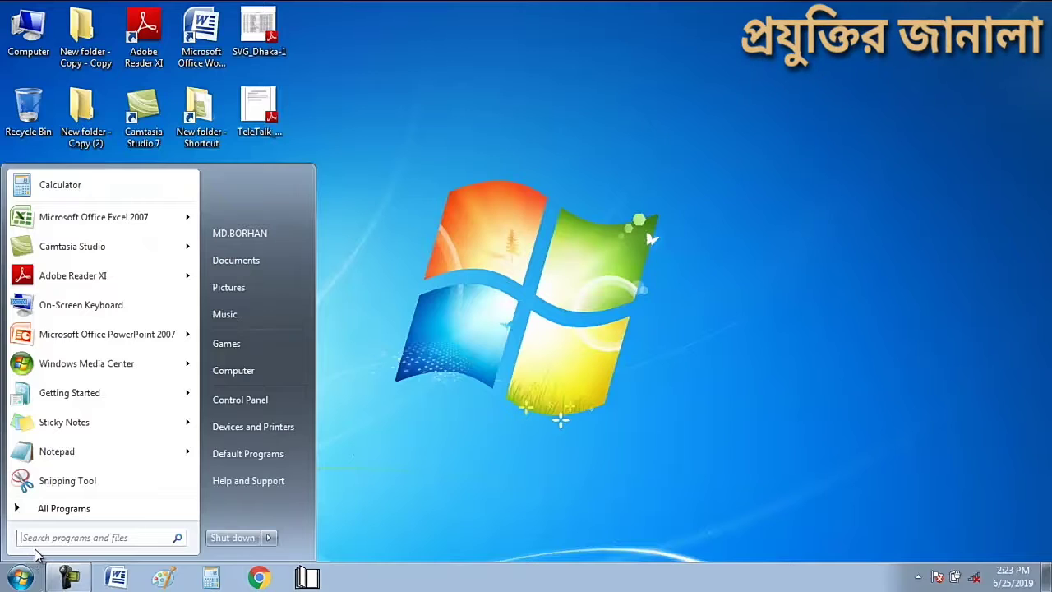
right_click(87, 487)
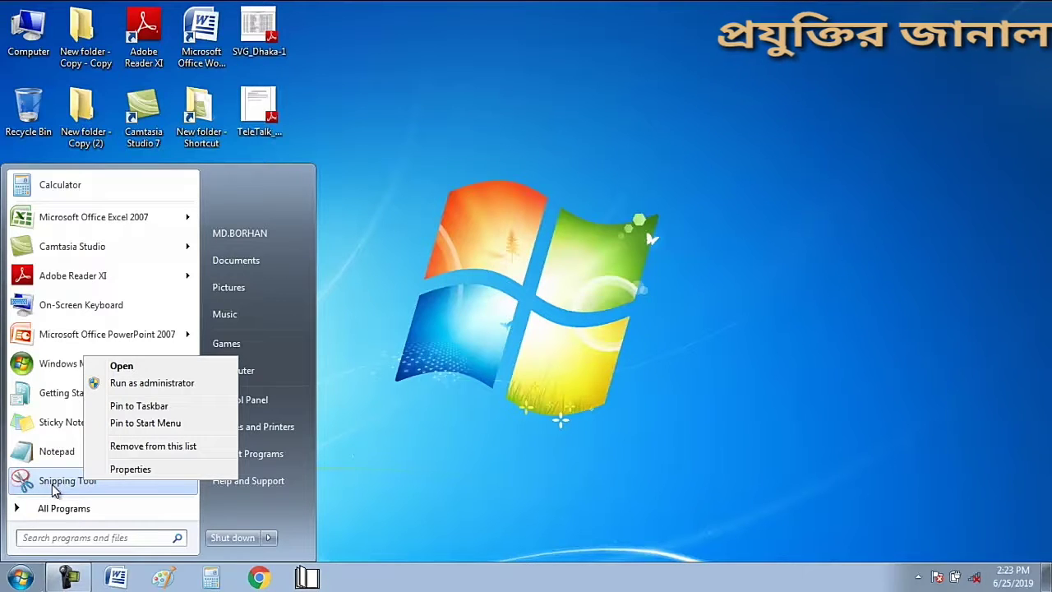
left_click(55, 538)
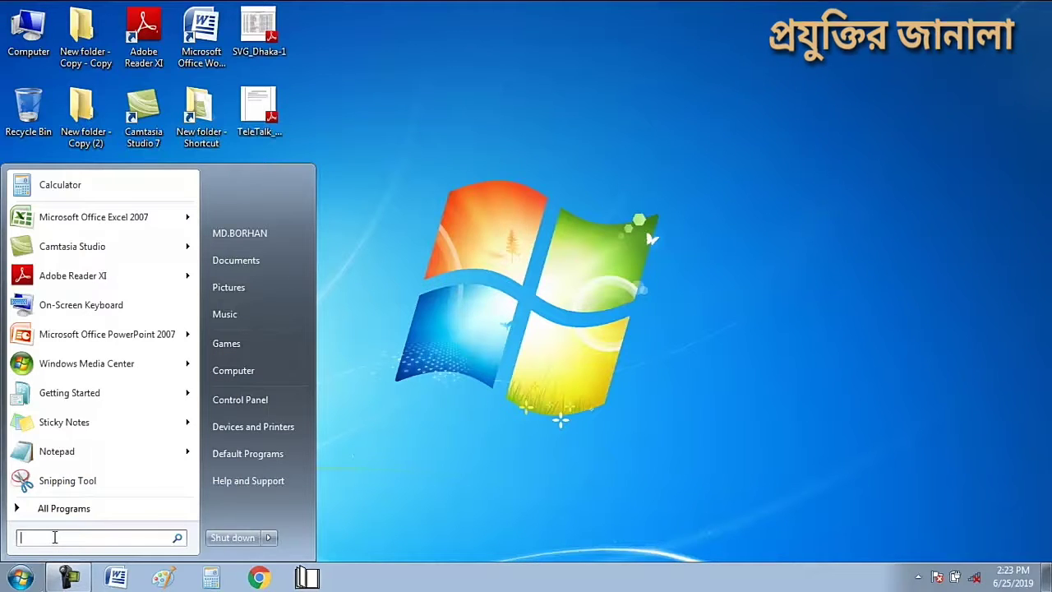
type("s")
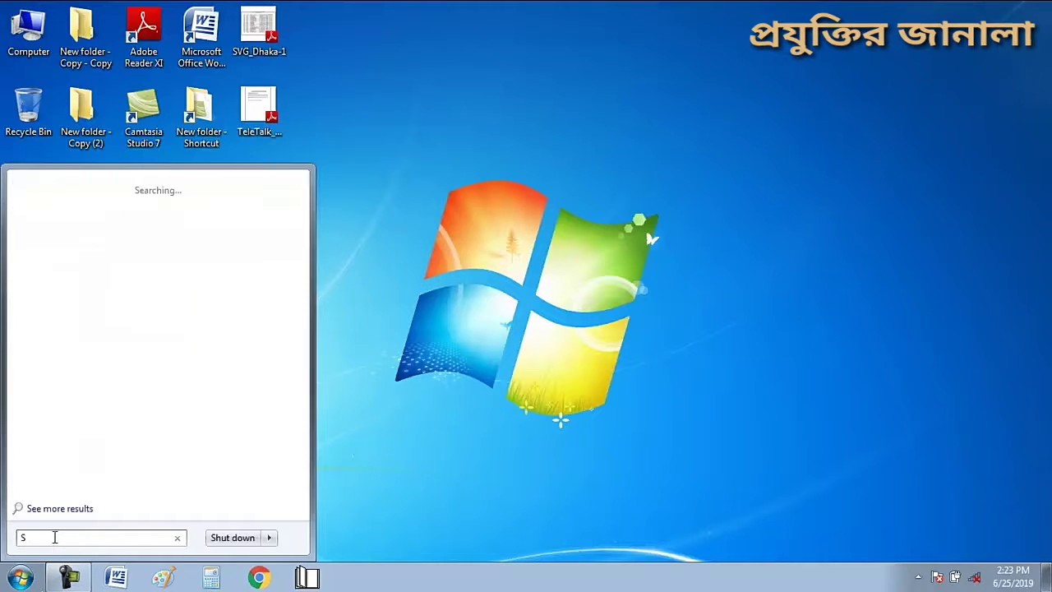
type("n")
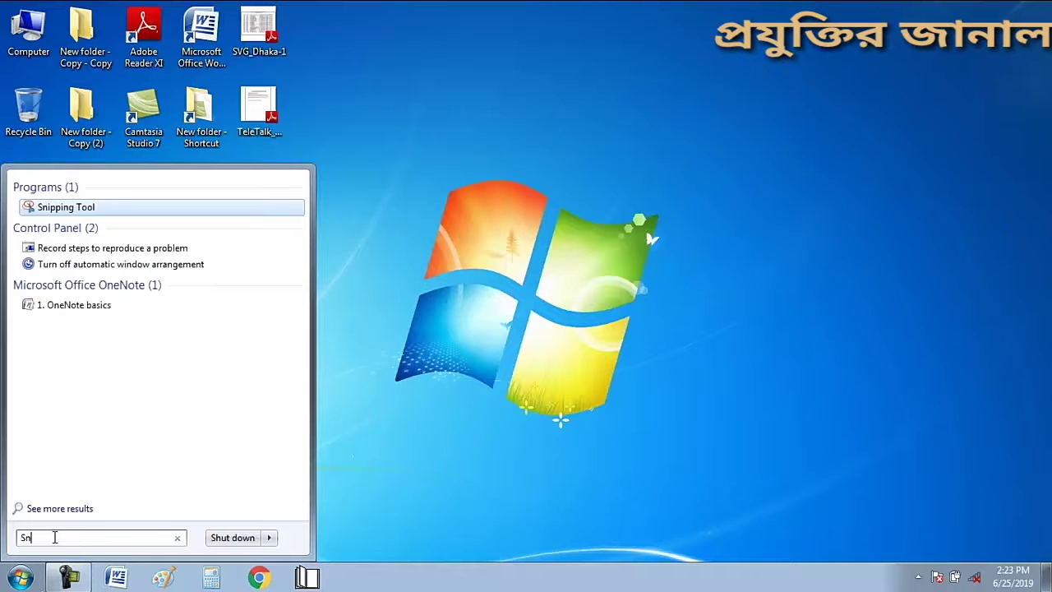
right_click(103, 209)
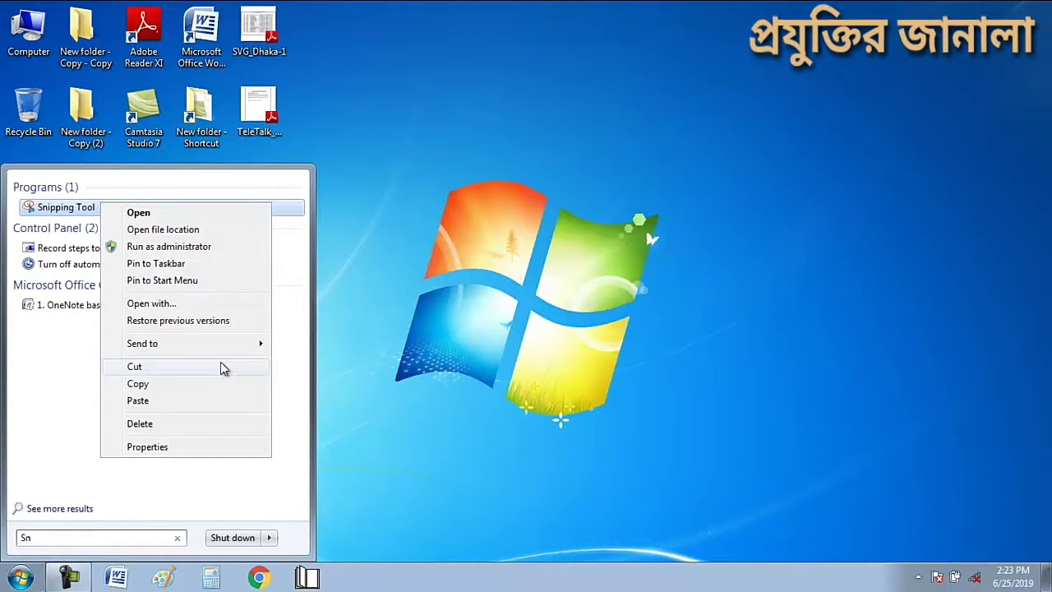
mouse_move(214, 345)
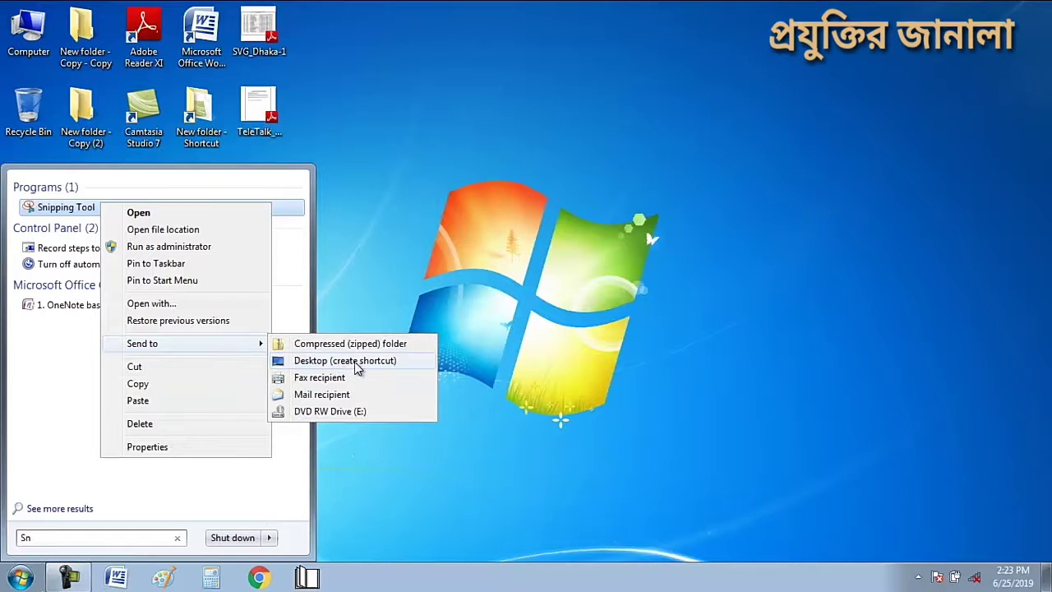
left_click(353, 361)
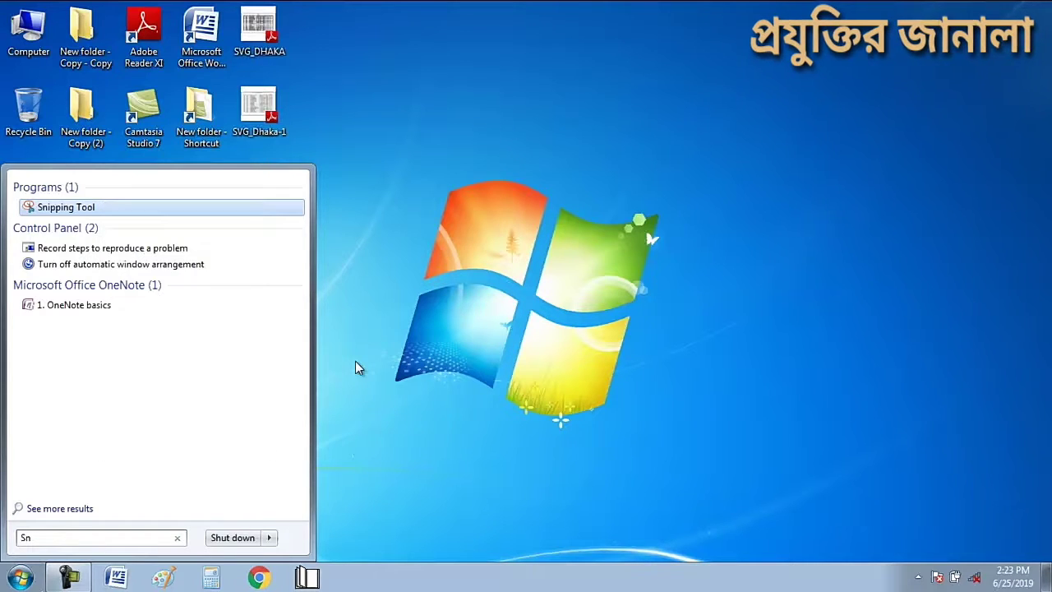
Dismiss the Snipping Tool search results and refresh the desktop several times
right_click(444, 107)
left_click(480, 151)
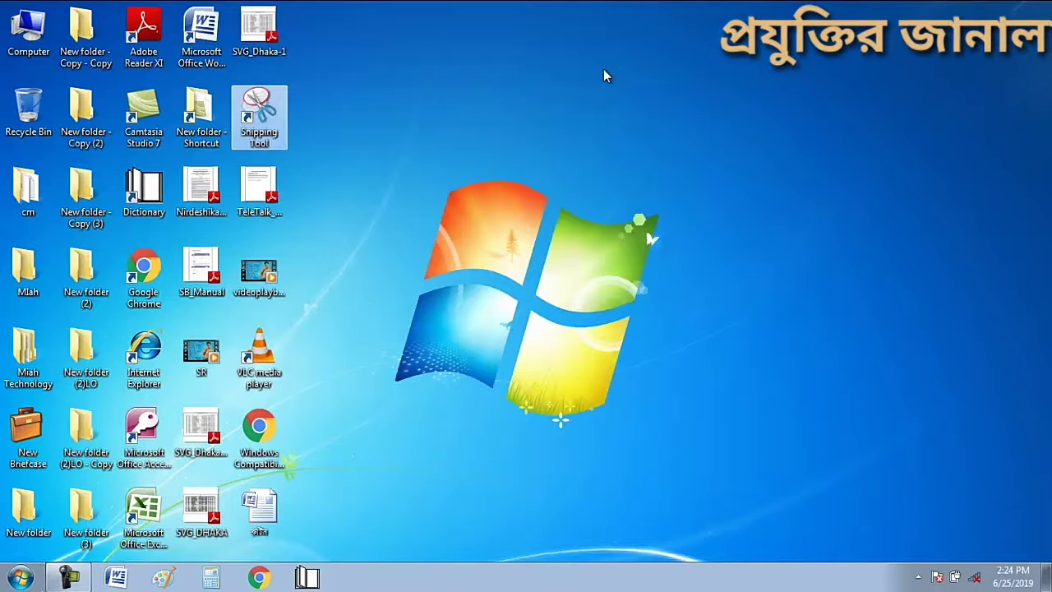
right_click(460, 68)
left_click(496, 113)
right_click(496, 112)
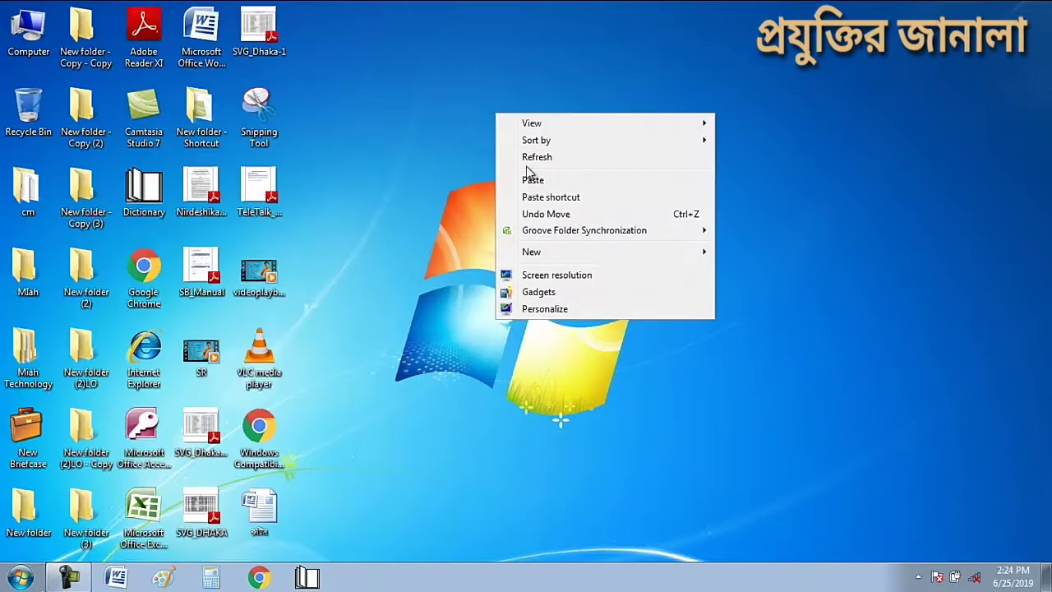
left_click(543, 158)
Turn off Auto arrange icons and move the Snipping Tool shortcut to the empty desktop area above and right of the Windows logo
right_click(491, 26)
mouse_move(553, 37)
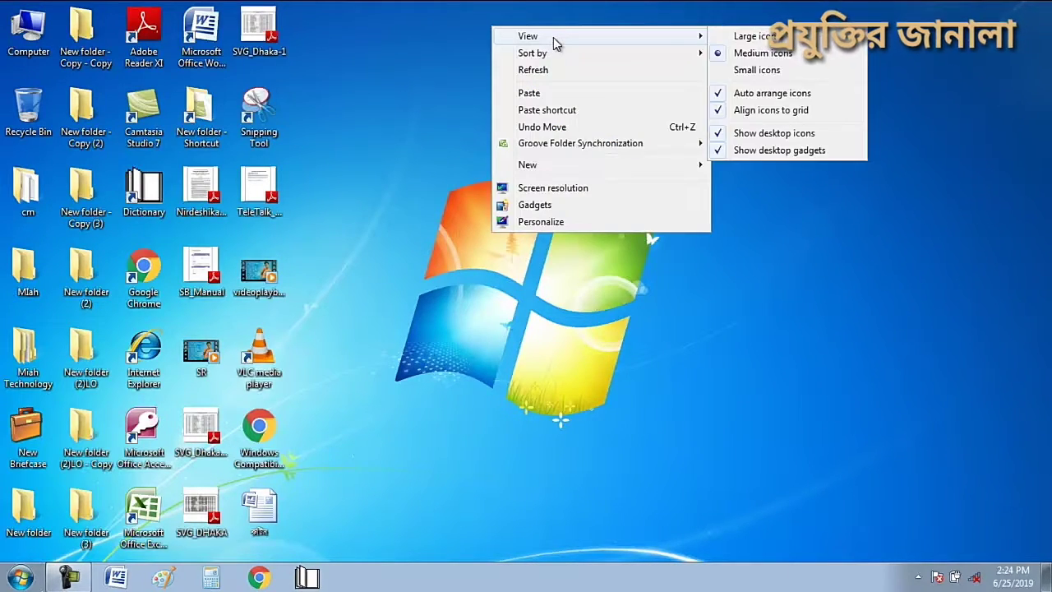
left_click(745, 93)
left_click_drag(259, 114, 721, 117)
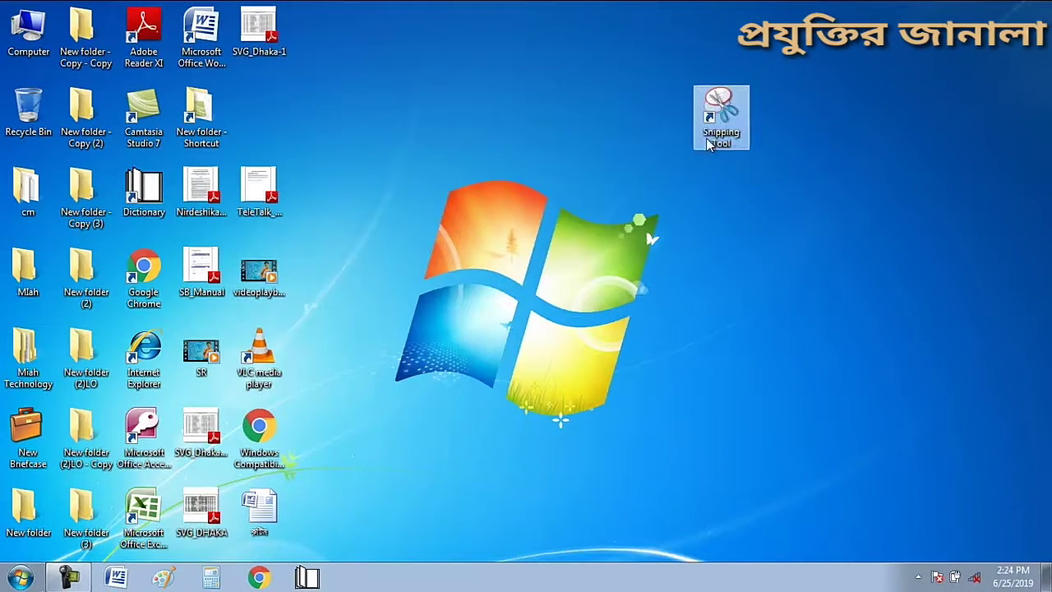
right_click(765, 171)
left_click(795, 208)
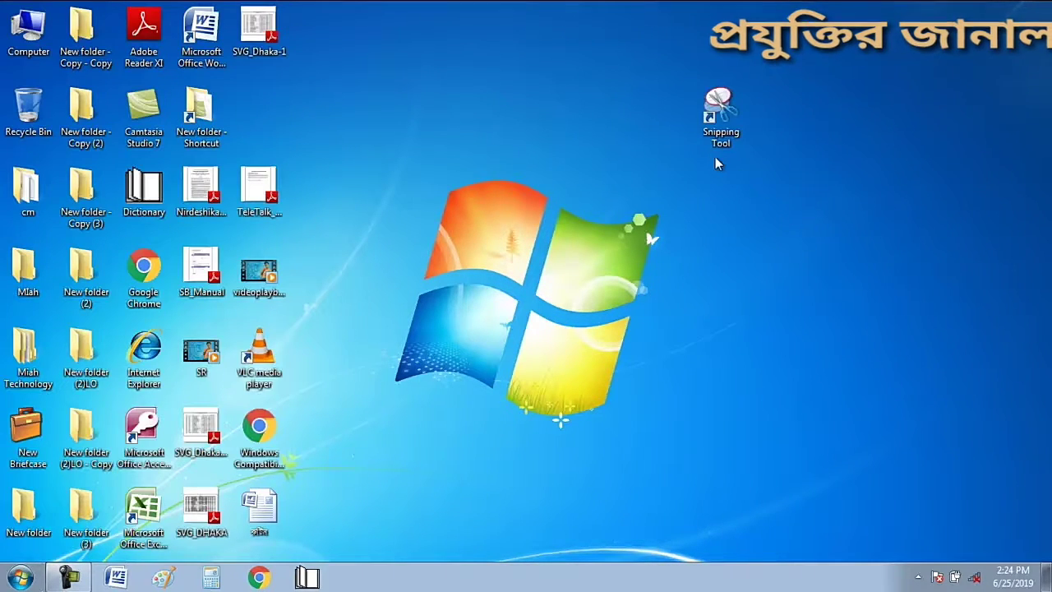
Examine the Accessories folder in the full program list and return to the initial Start menu view
left_click(20, 577)
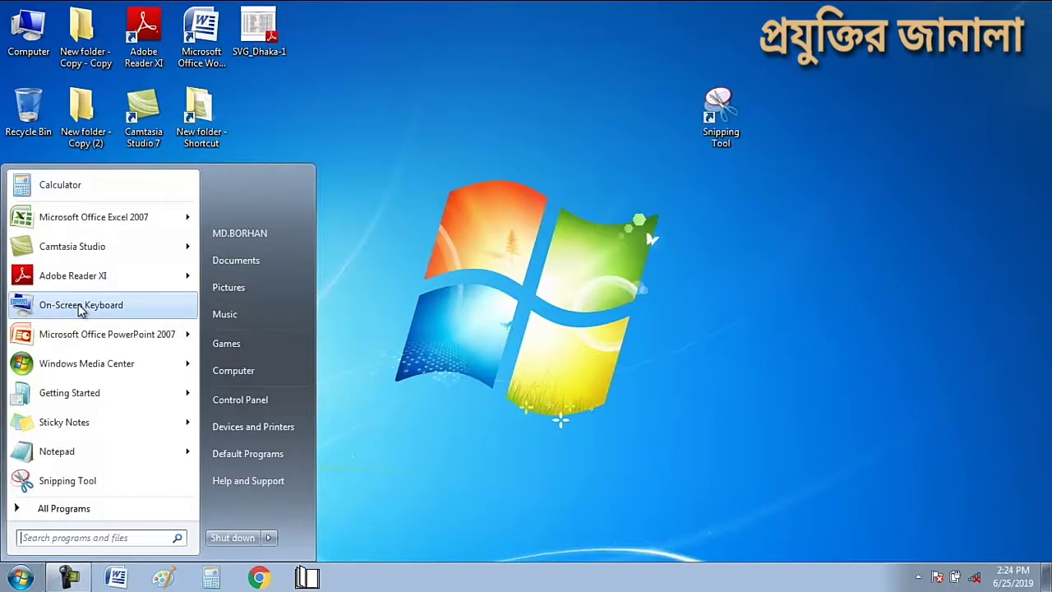
left_click(65, 509)
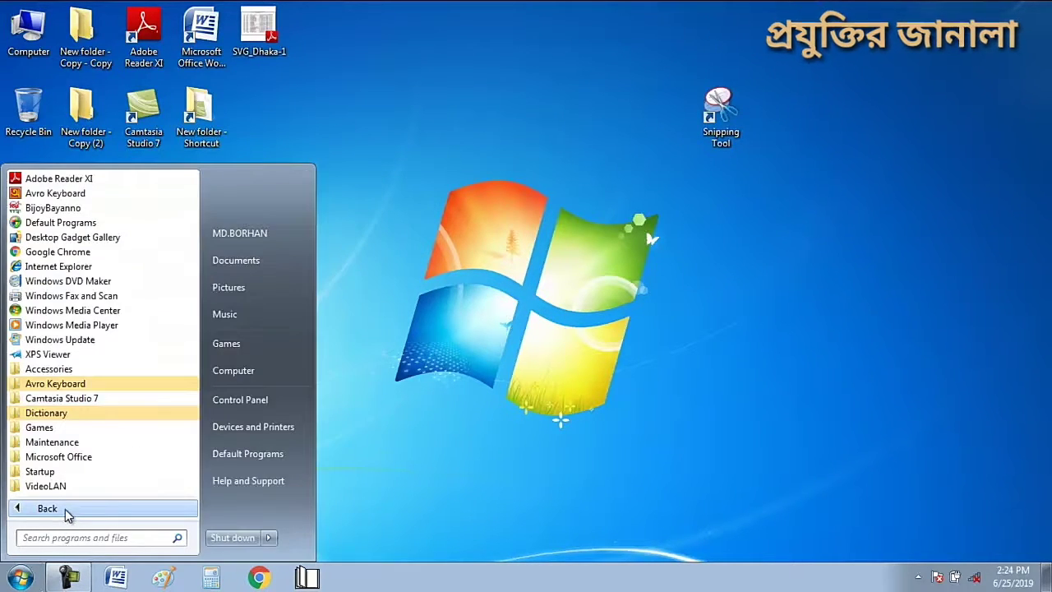
left_click(89, 371)
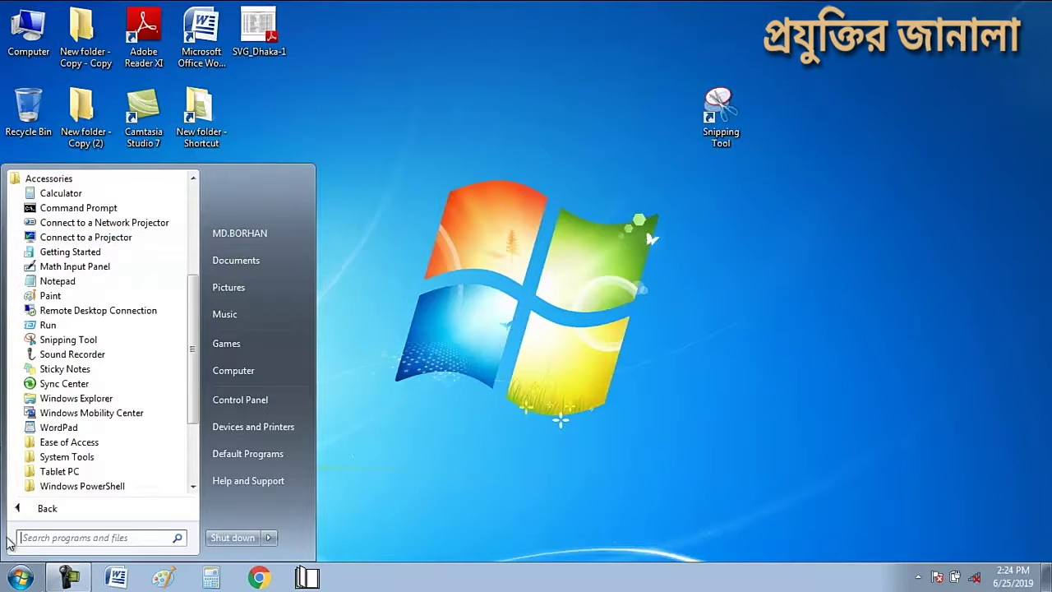
left_click(20, 510)
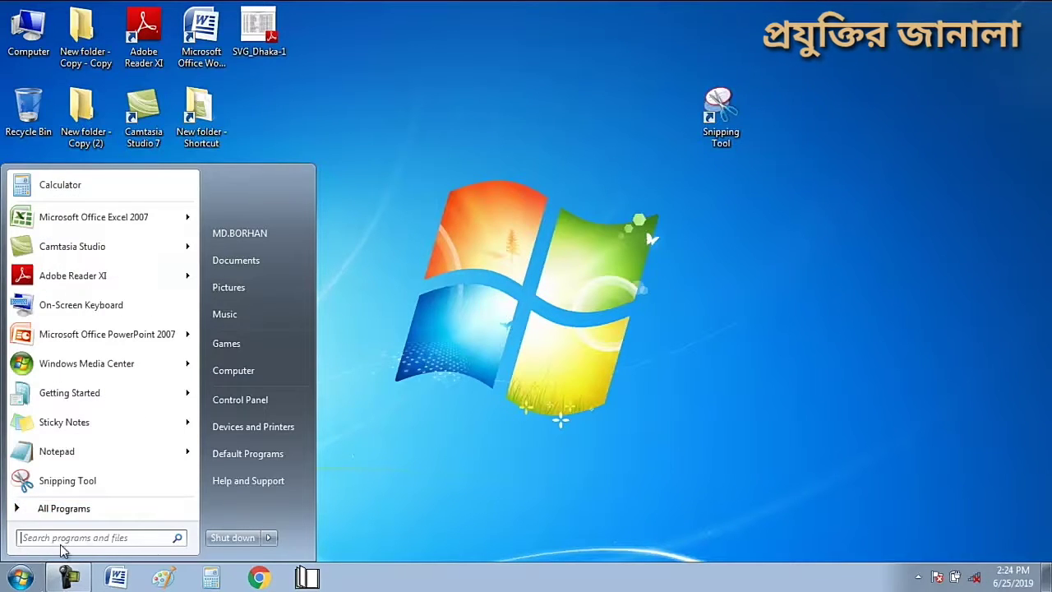
Dismiss the Start menu and refresh the desktop three times
right_click(446, 165)
left_click(473, 206)
right_click(458, 121)
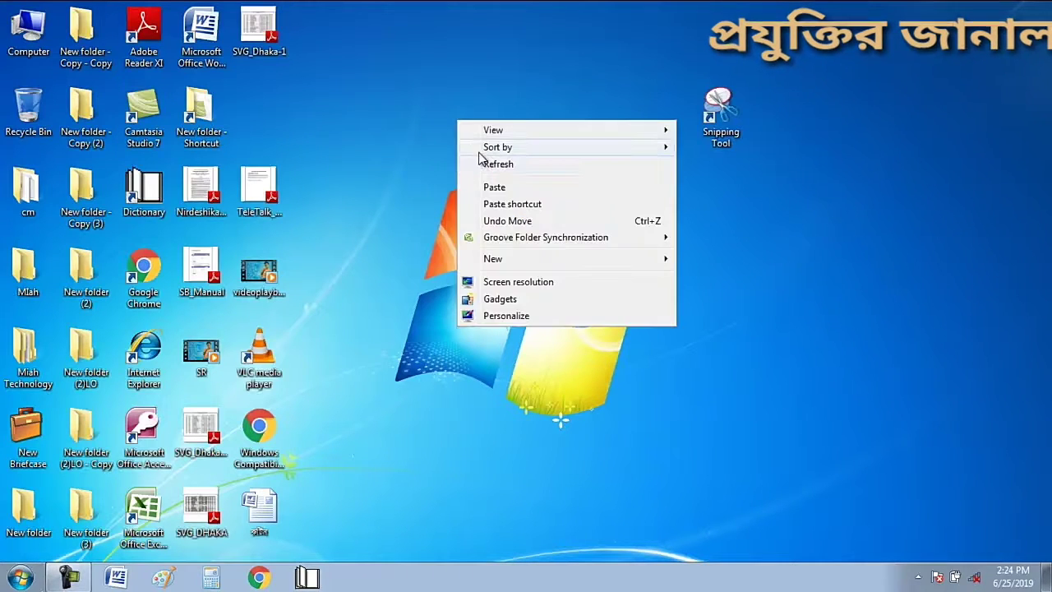
left_click(497, 165)
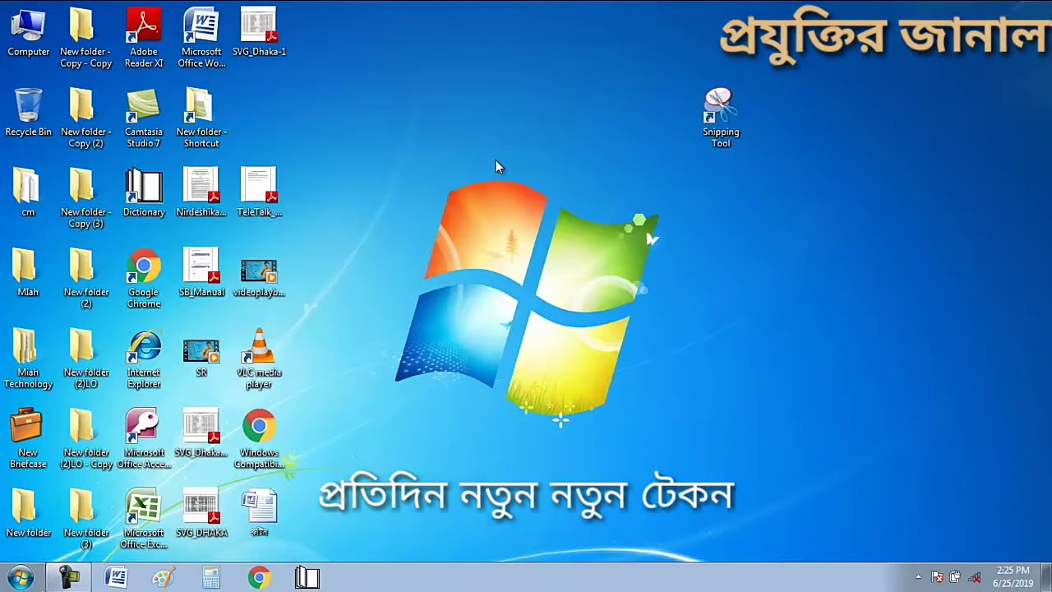
right_click(496, 166)
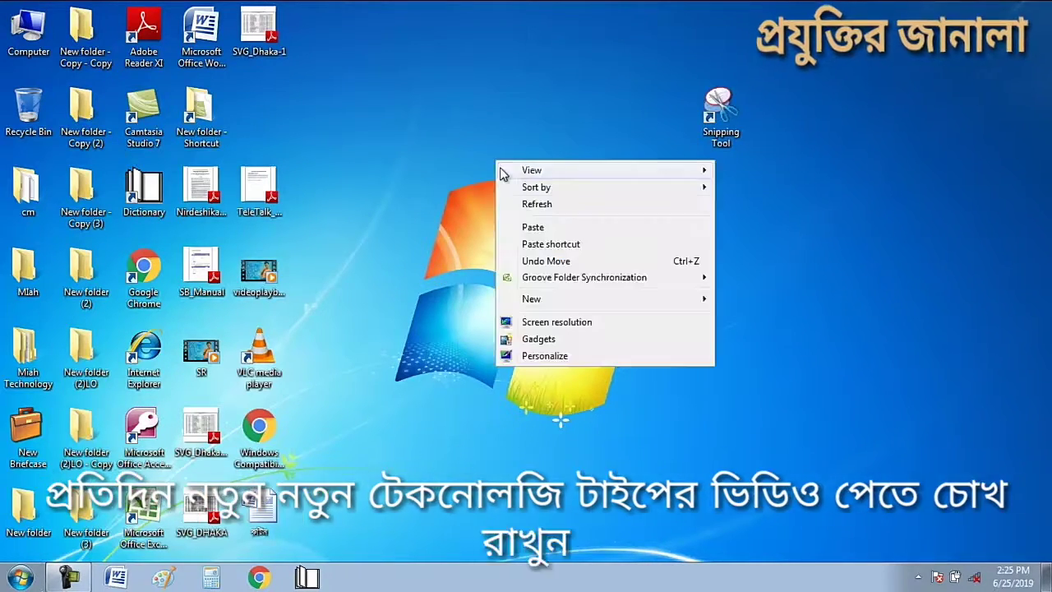
left_click(536, 204)
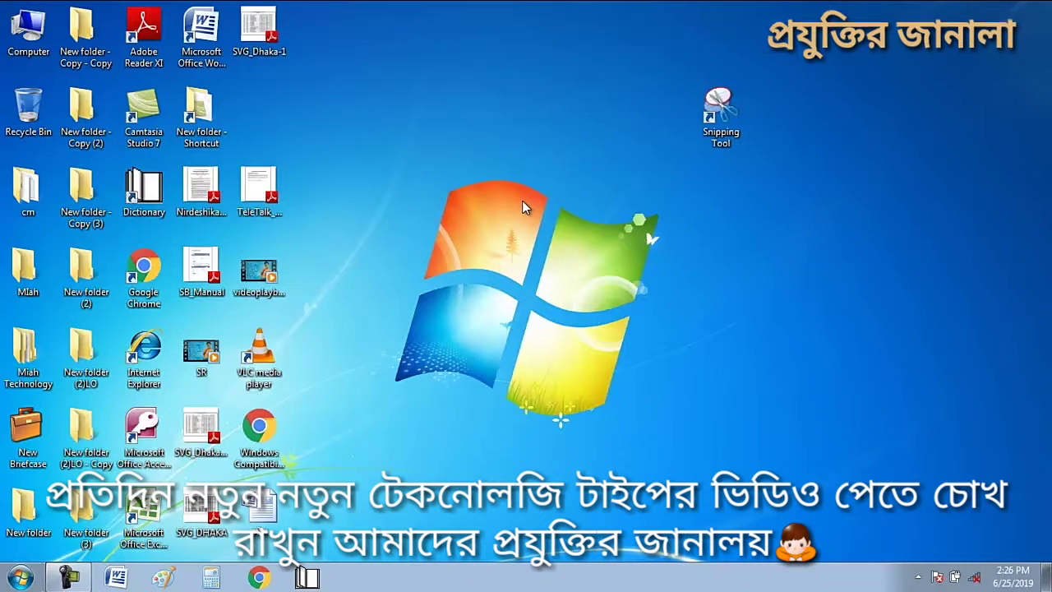